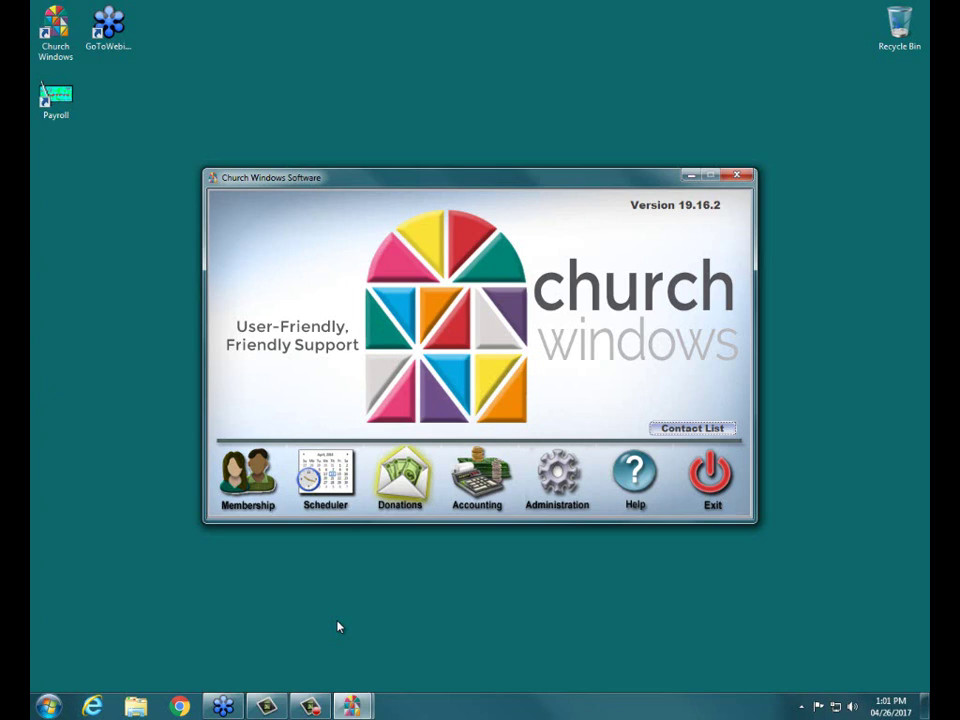
Open the Training Workbooks page on the Church Windows website in Internet Explorer and review the workbook topics and prices.
left_click(95, 706)
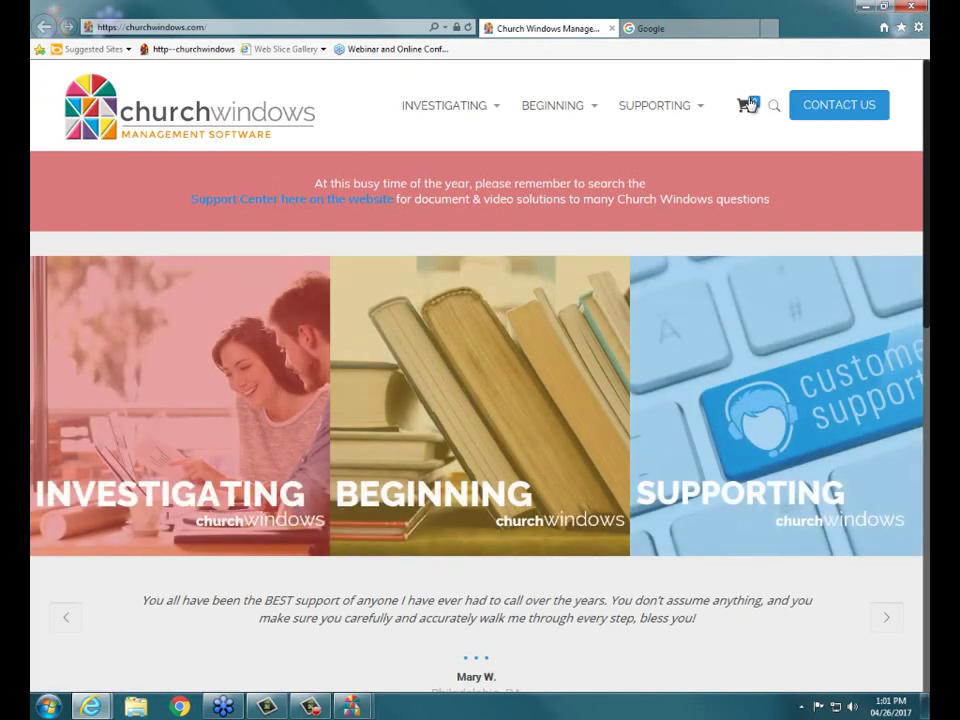
mouse_move(552, 113)
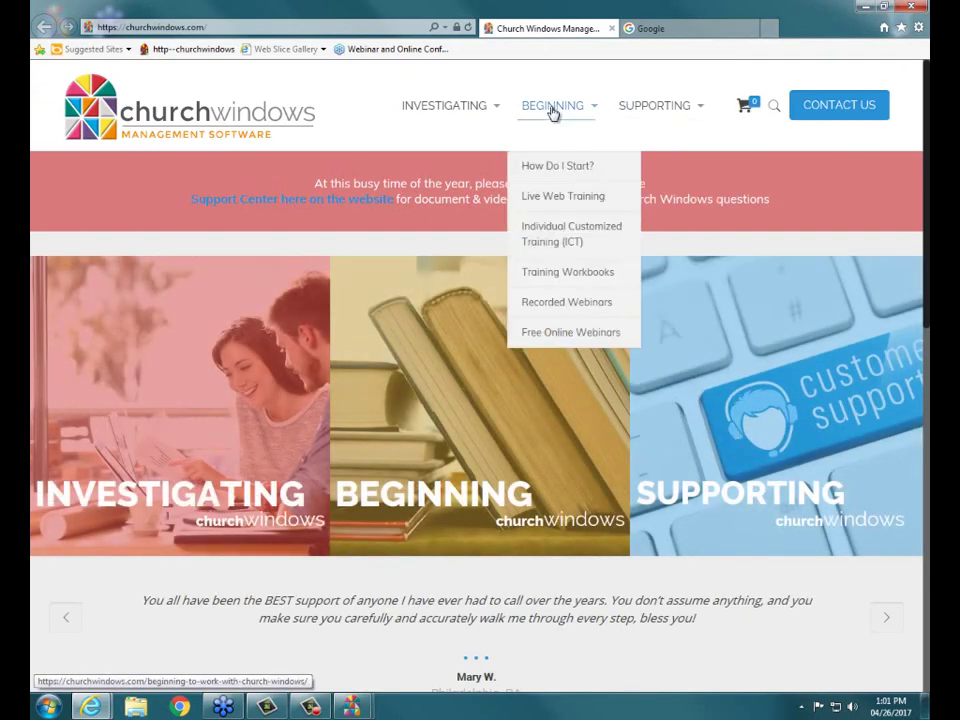
left_click(563, 276)
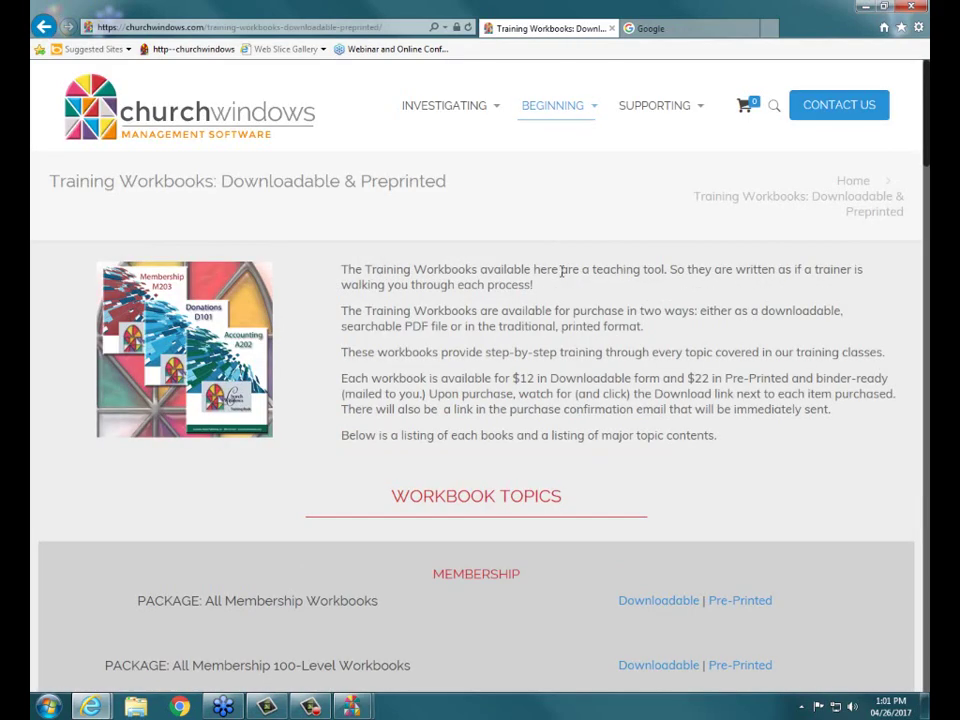
scroll(545, 458, "down", 3)
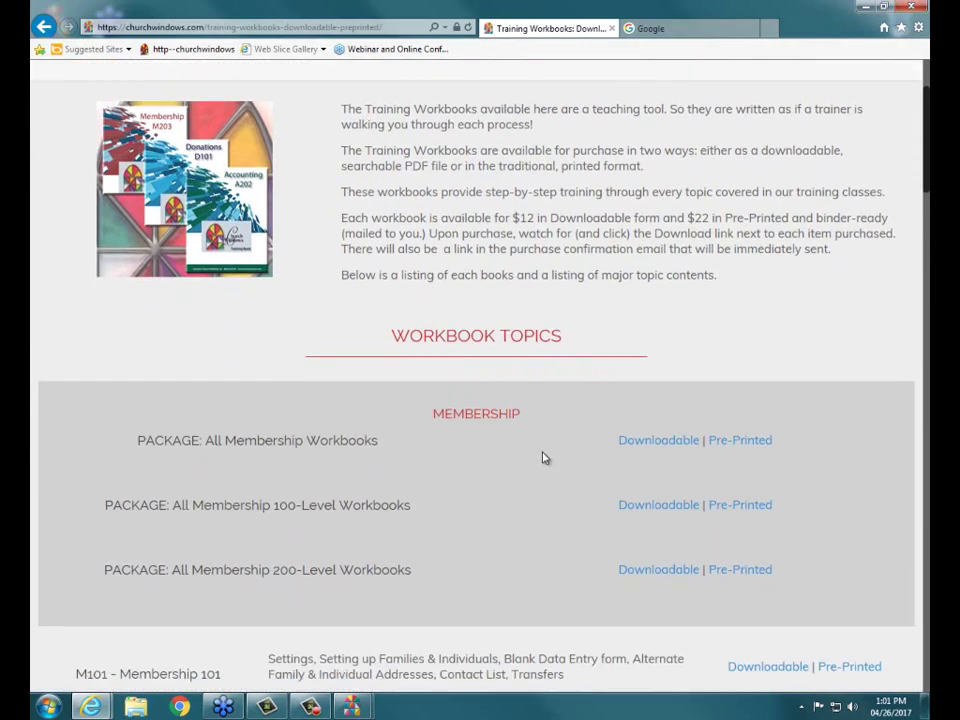
scroll(545, 458, "down", 8)
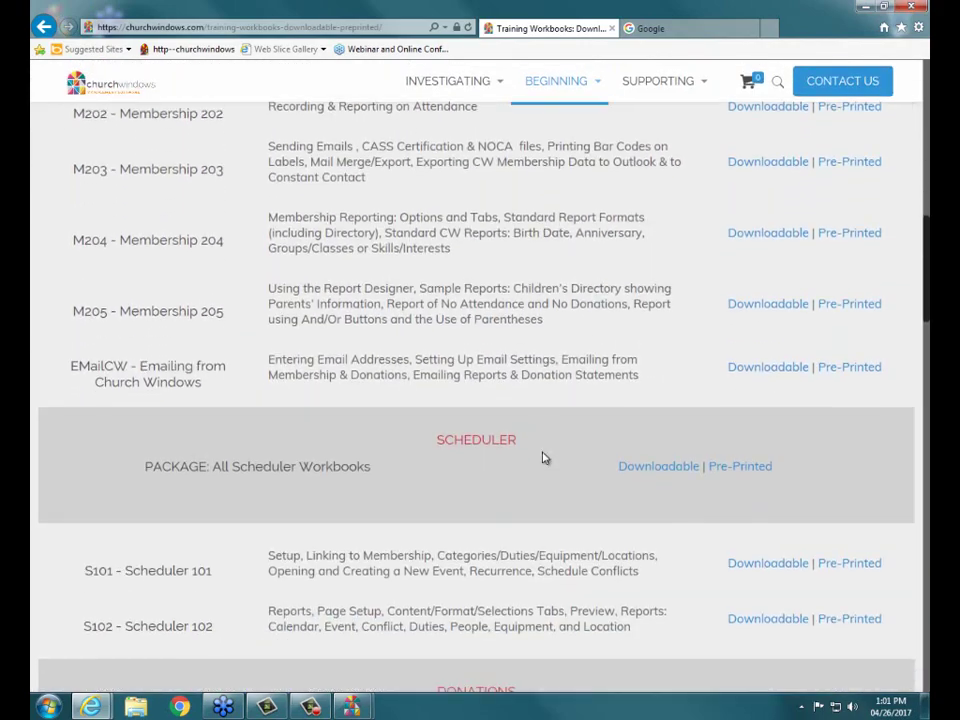
scroll(545, 458, "down", 3)
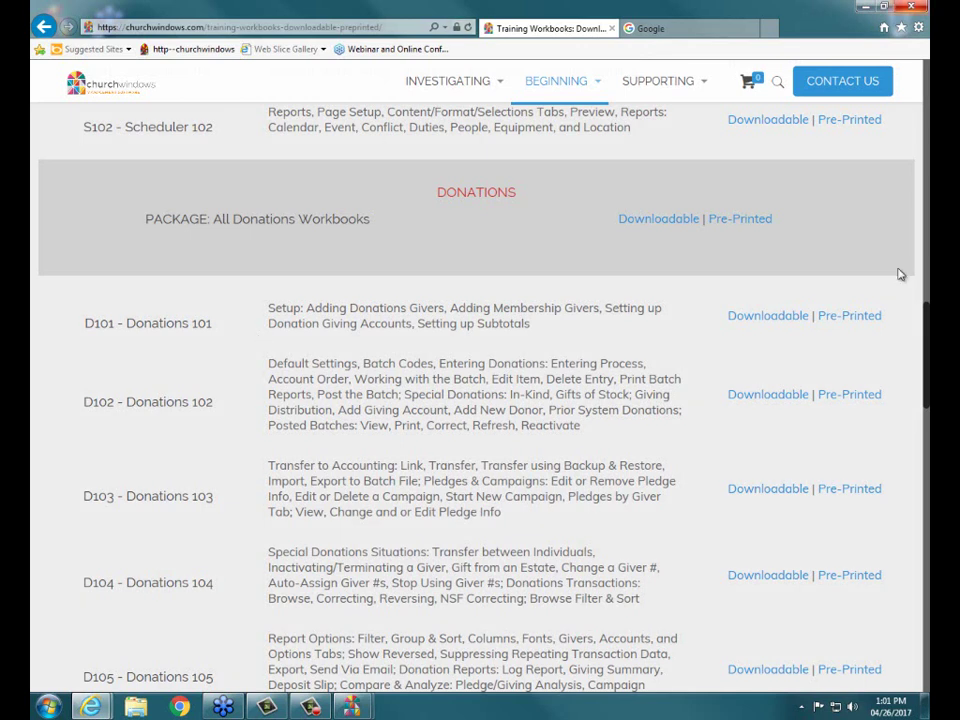
left_click_drag(928, 330, 928, 111)
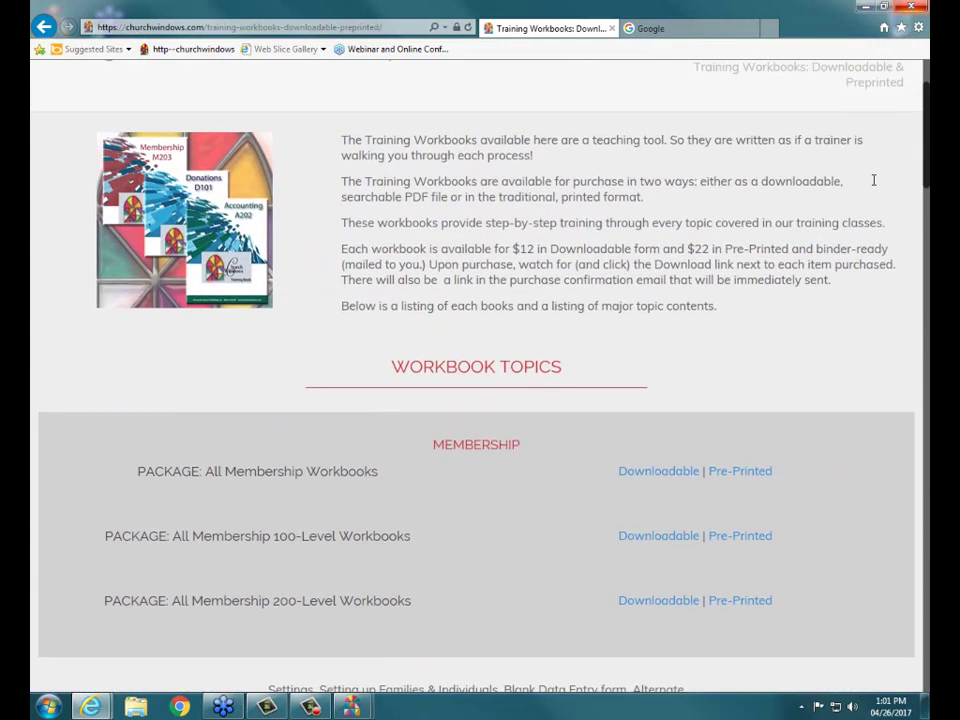
left_click_drag(718, 249, 512, 249)
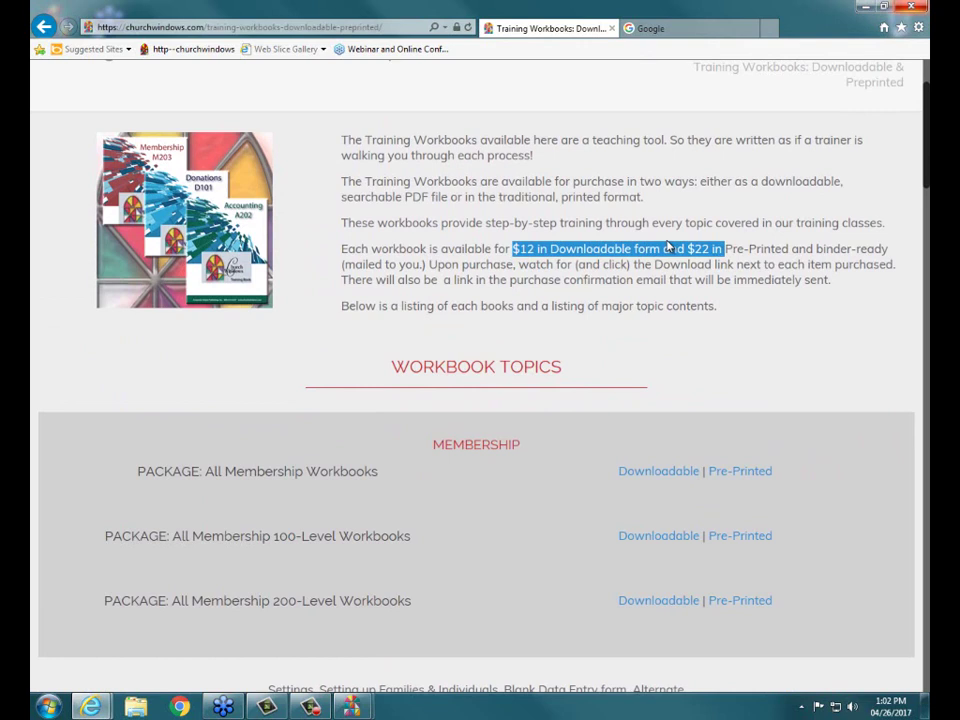
left_click(872, 11)
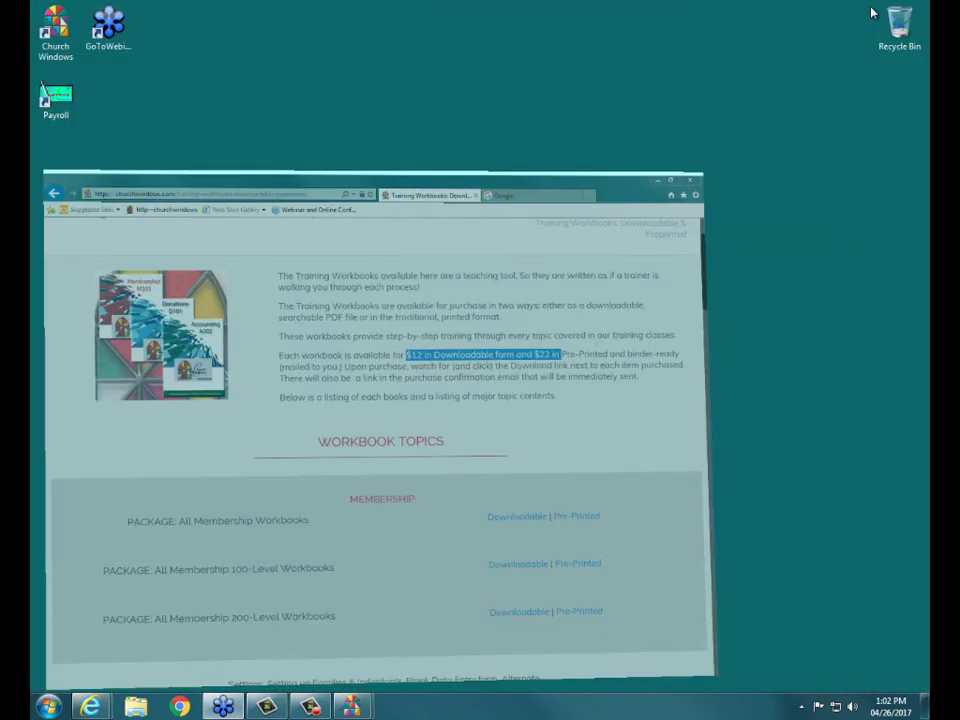
Switch to the Church Windows Donations module and open the giving accounts for management.
mouse_move(355, 708)
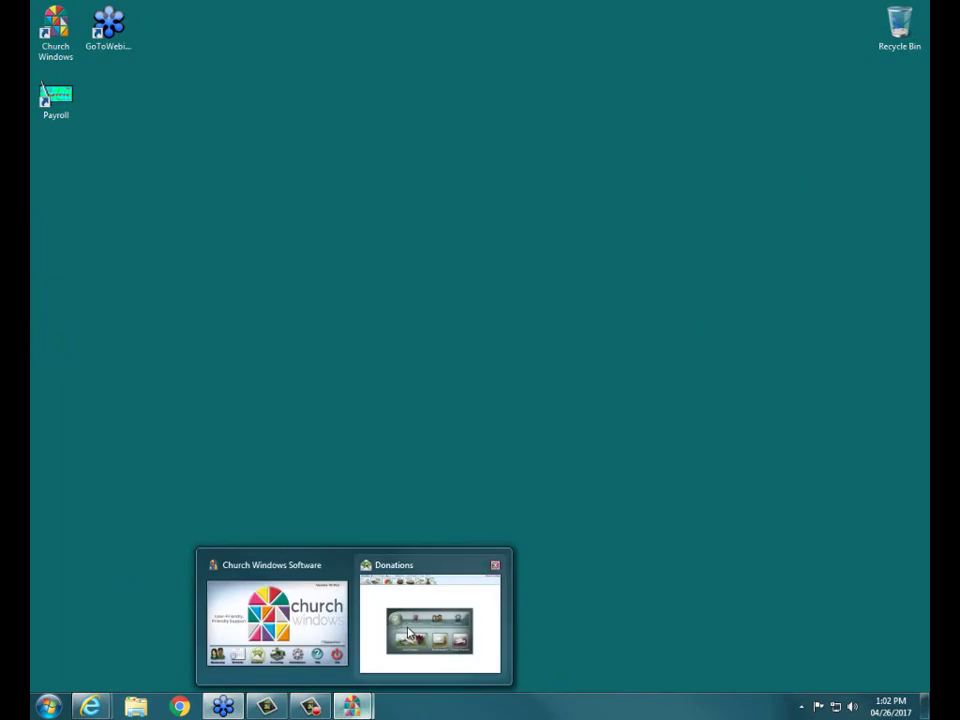
left_click(409, 632)
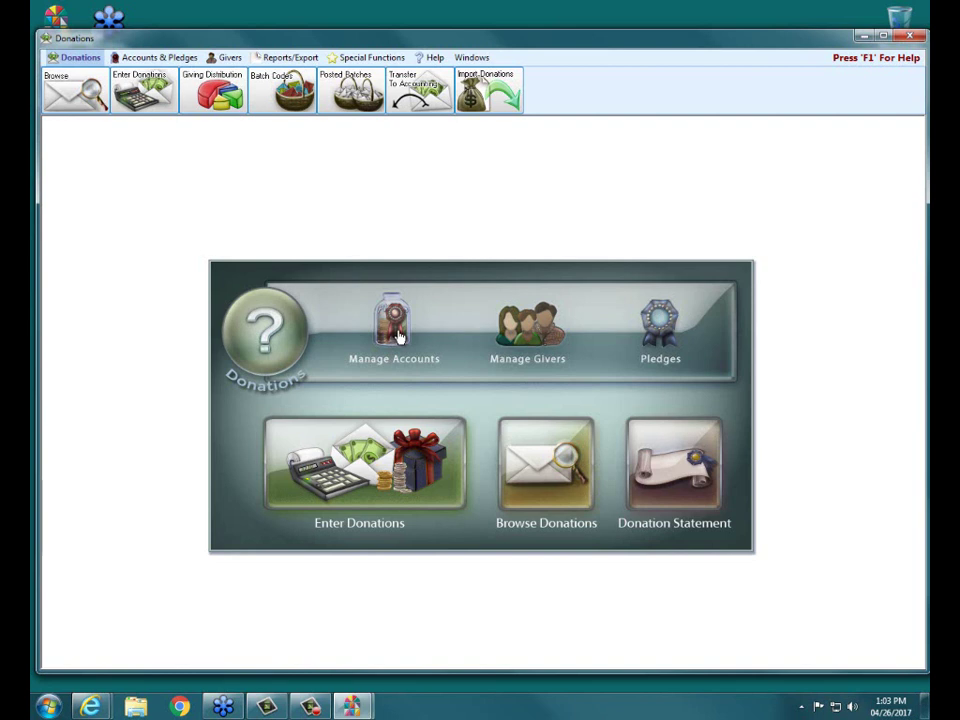
left_click(152, 62)
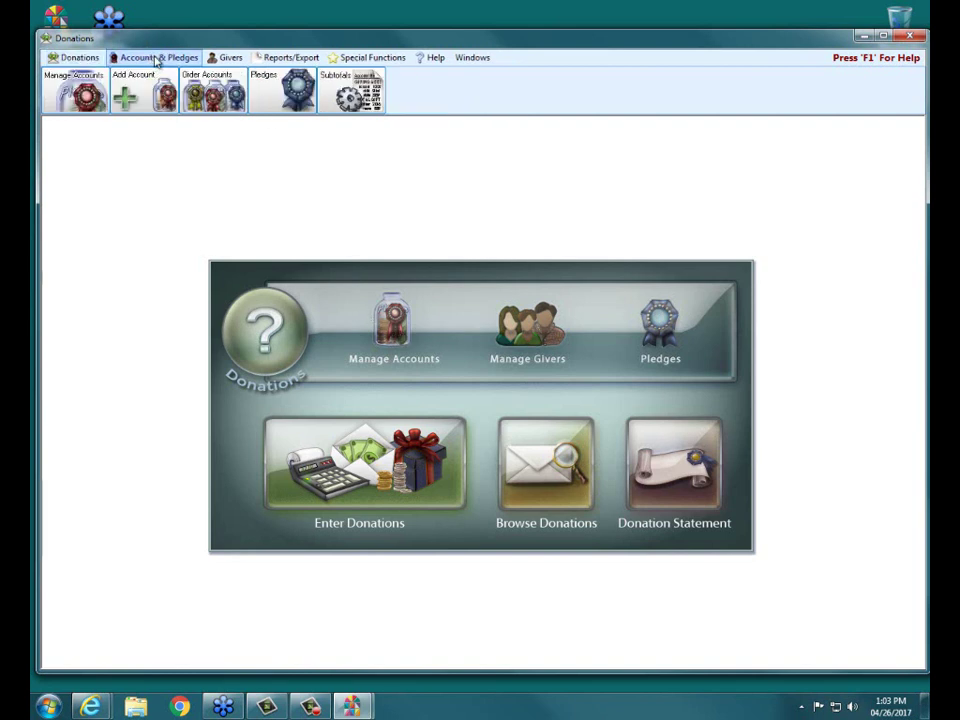
left_click(75, 102)
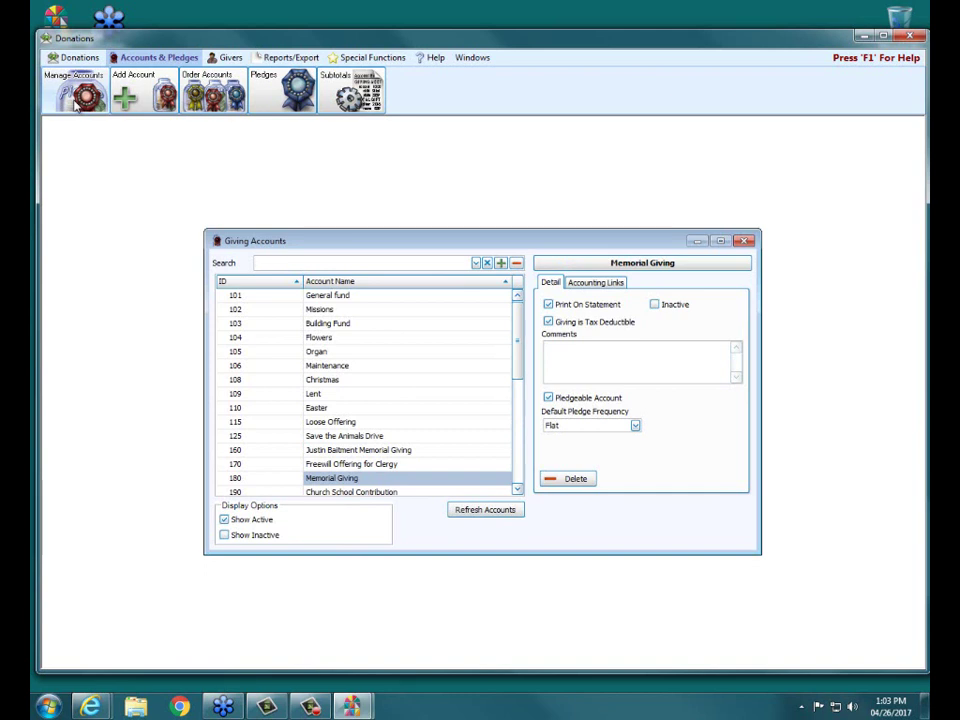
Select the General fund account and review its details and the list of giving accounts.
left_click(510, 296)
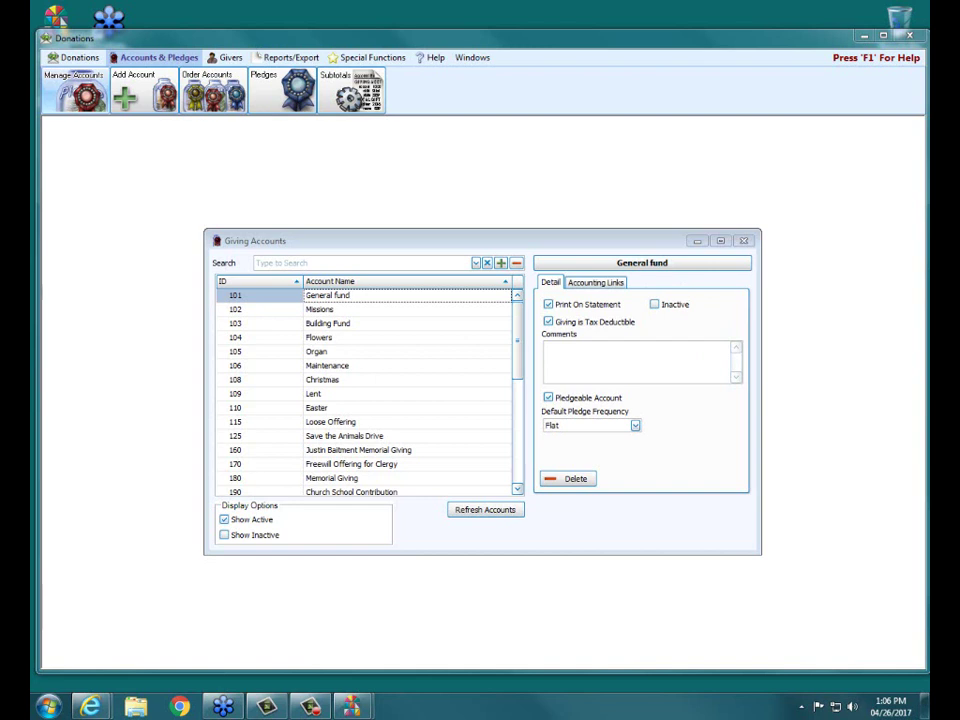
left_click_drag(648, 304, 703, 304)
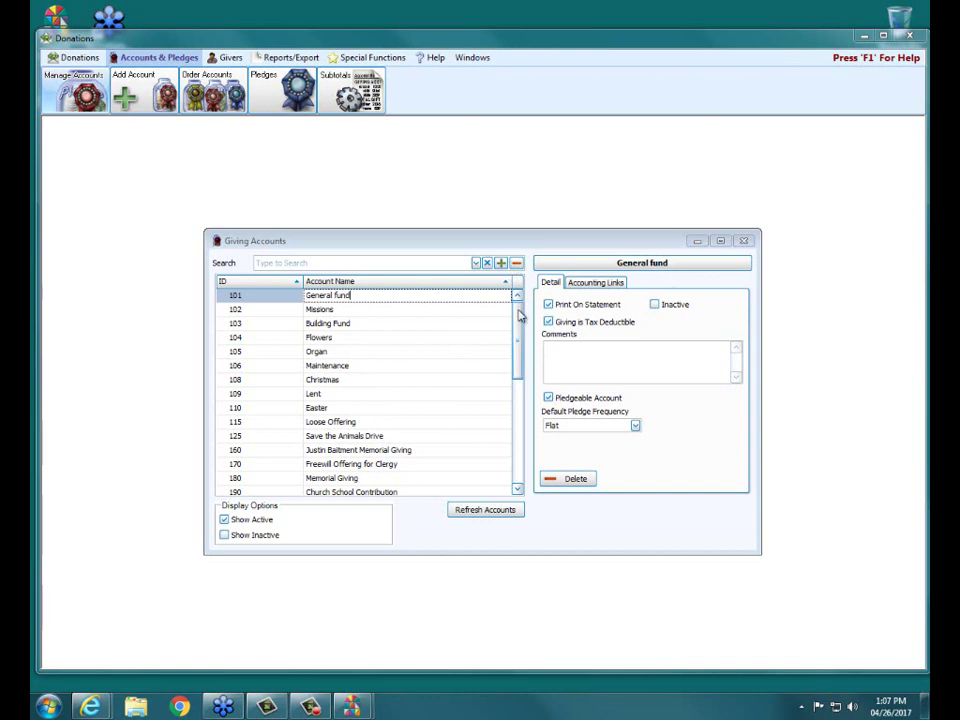
mouse_move(518, 300)
left_mouse_down()
mouse_move(527, 349)
mouse_move(519, 410)
mouse_move(504, 317)
left_mouse_up()
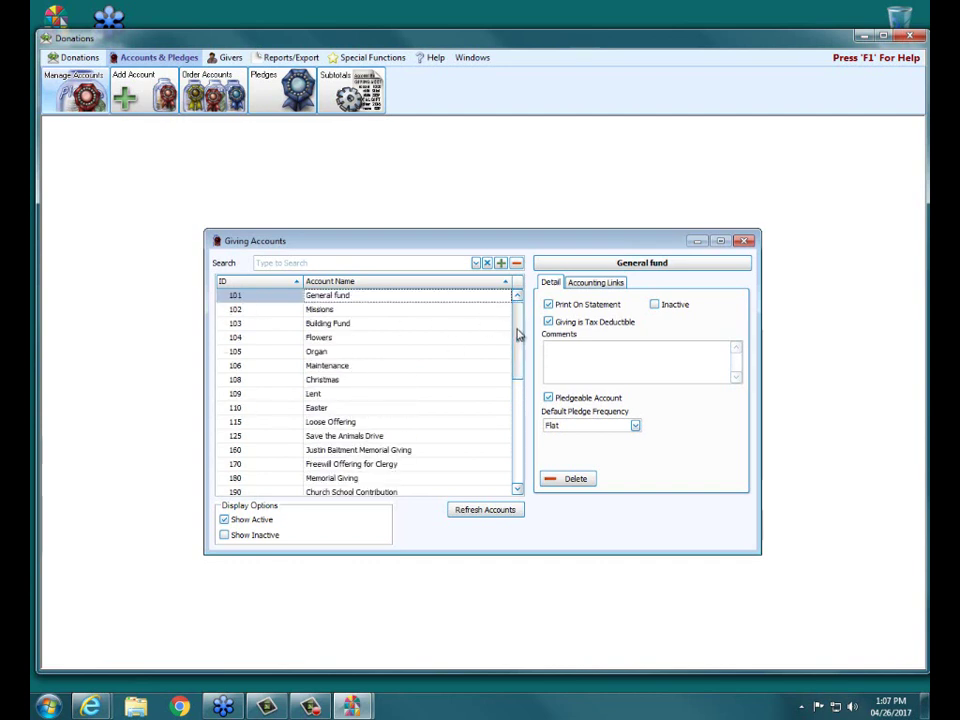
left_click_drag(518, 332, 520, 350)
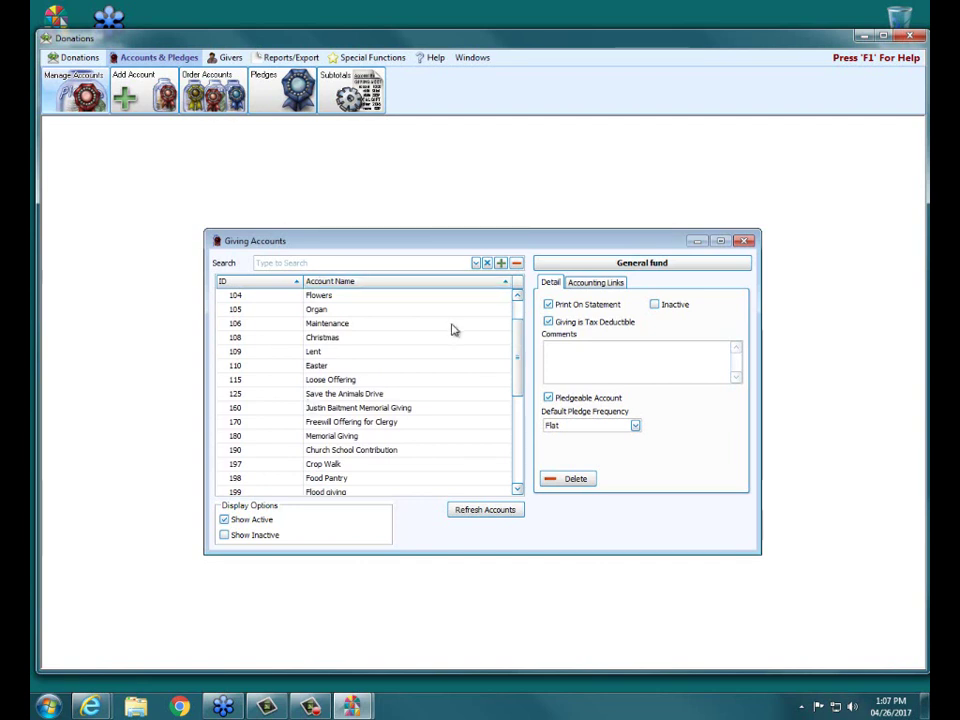
scroll(517, 360, "up", 1)
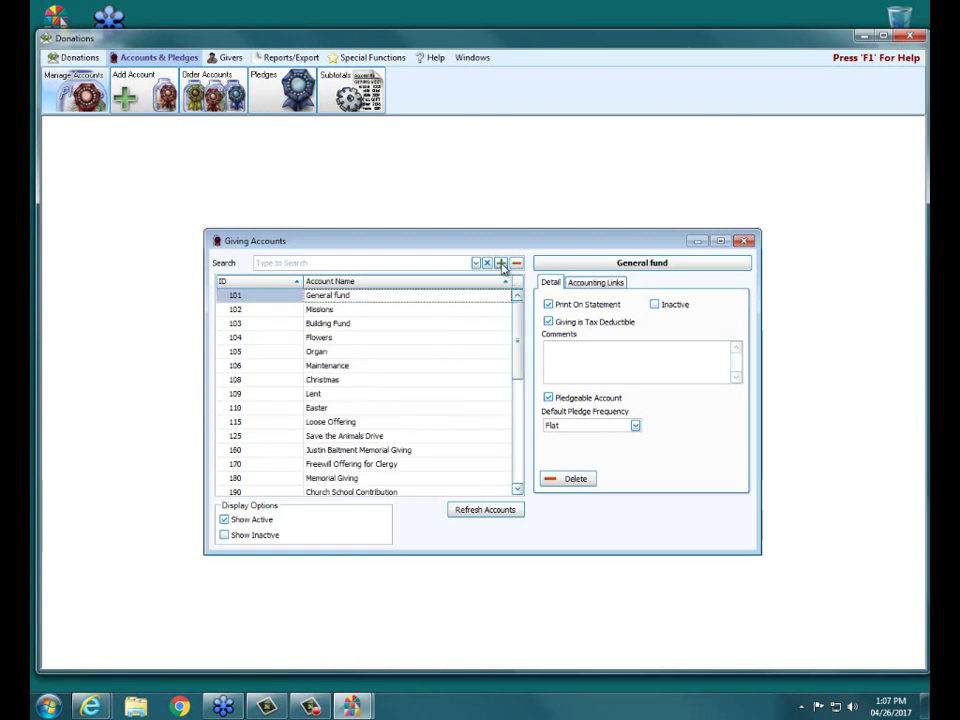
Start a new giving account with ID 500, name it Youth Mission Trips, and show its details.
left_click(502, 265)
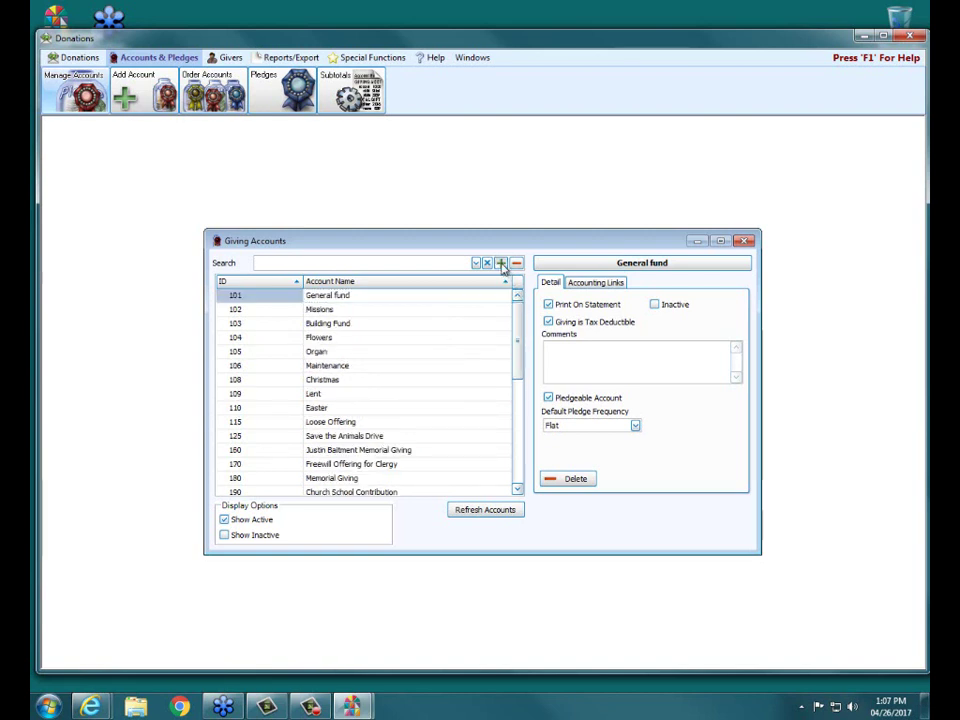
left_click(502, 264)
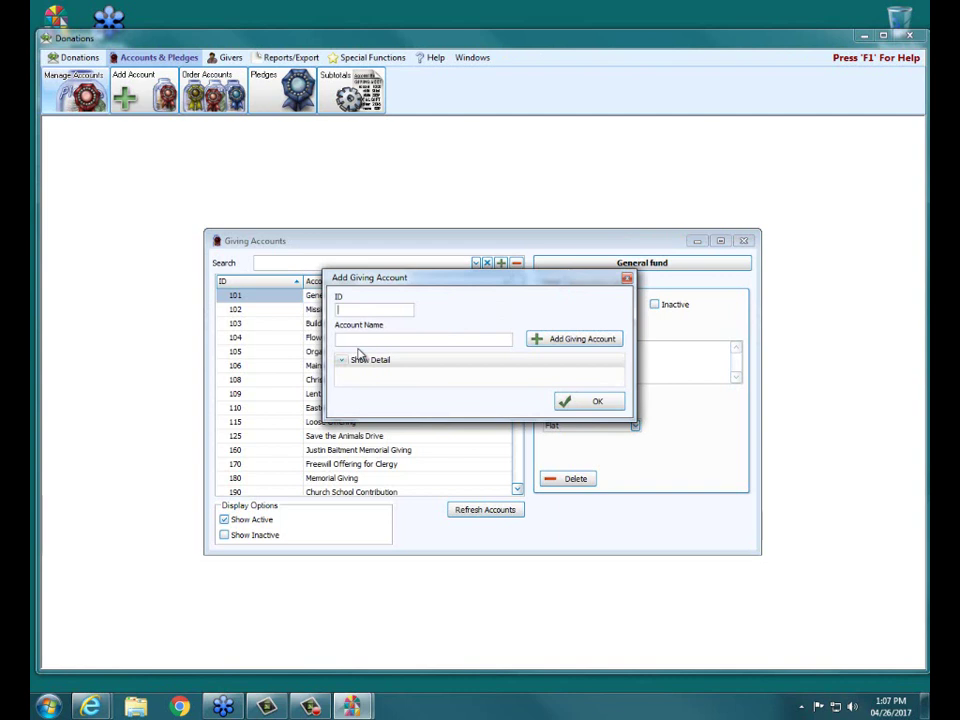
type("500")
left_click(376, 340)
type("Youth ")
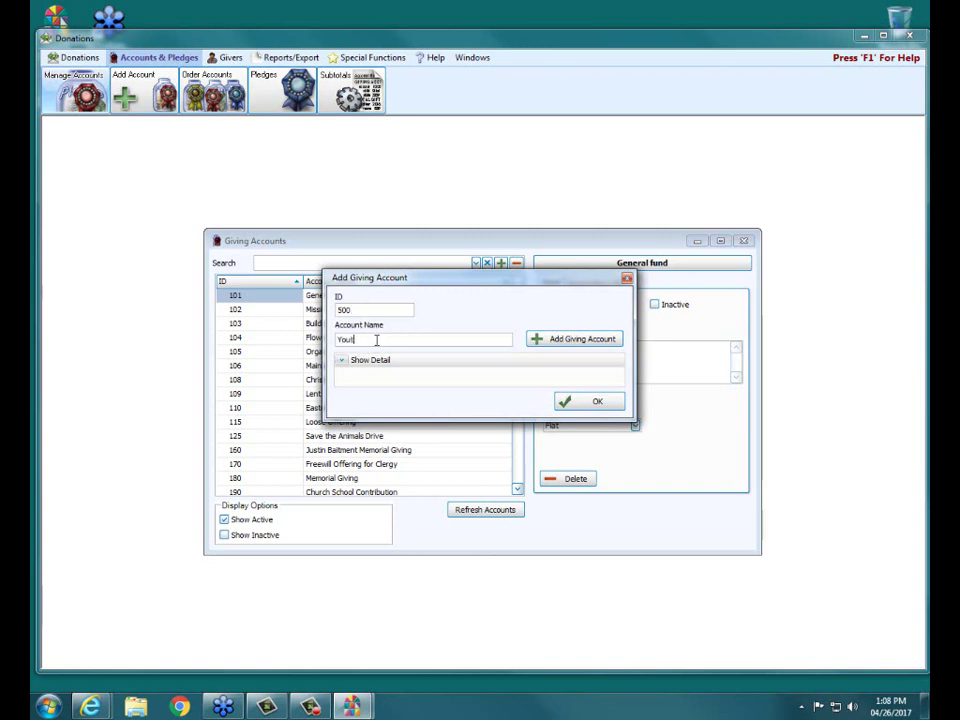
type("Mission Trip")
left_click(342, 360)
left_click(451, 340)
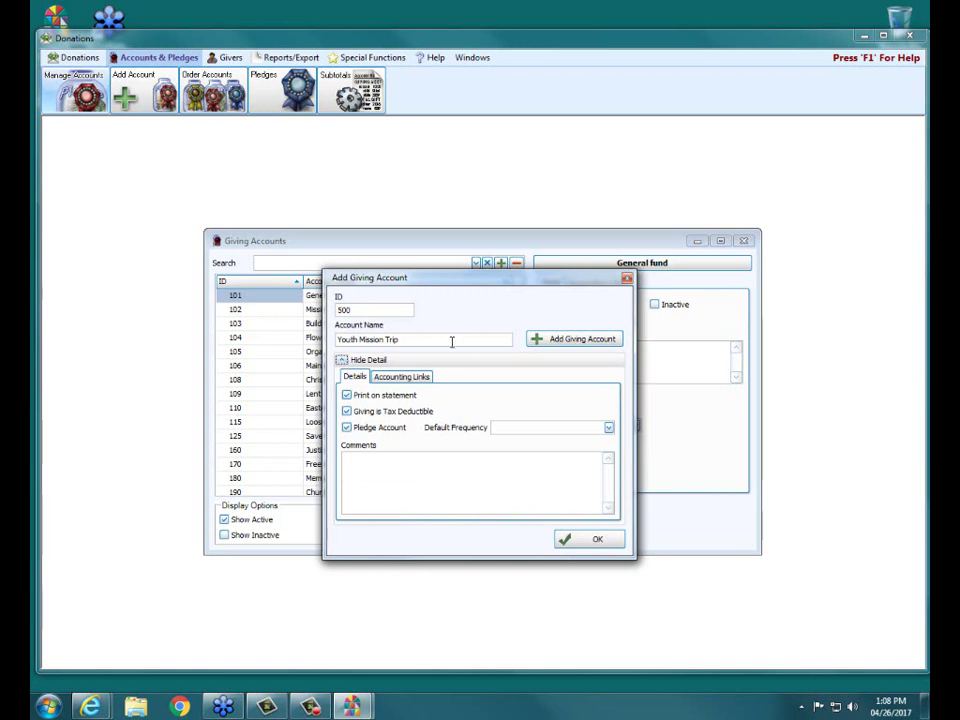
type("s")
left_click(344, 362)
left_click(344, 362)
left_click_drag(512, 274, 533, 289)
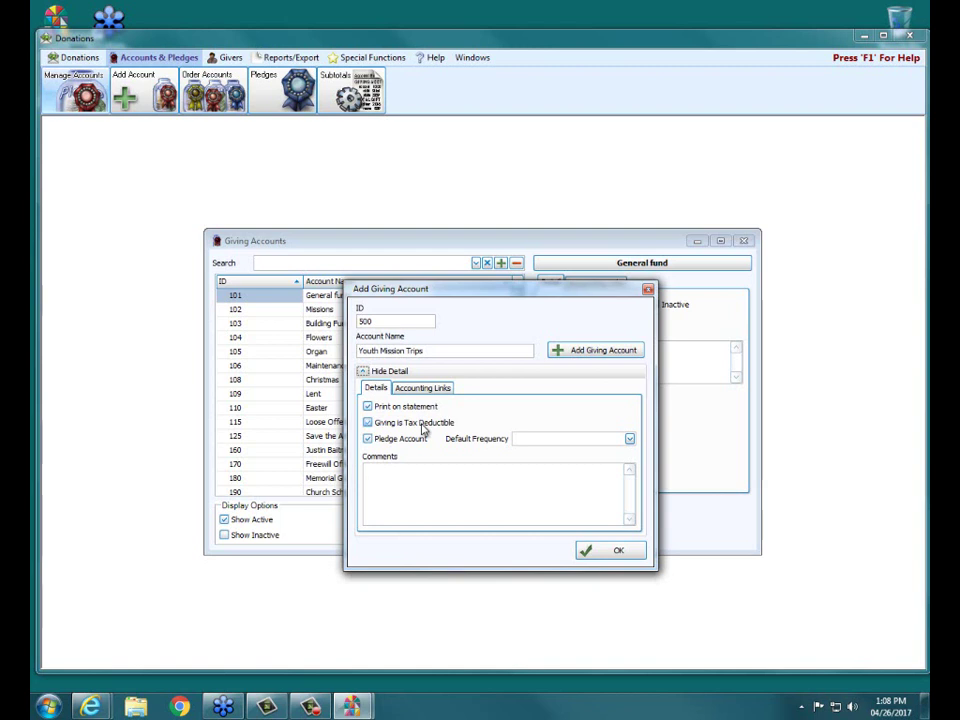
Try the new account's tax-deductible, print-on-statement and pledge options, and view the default frequency choices.
left_click(424, 429)
left_click(423, 428)
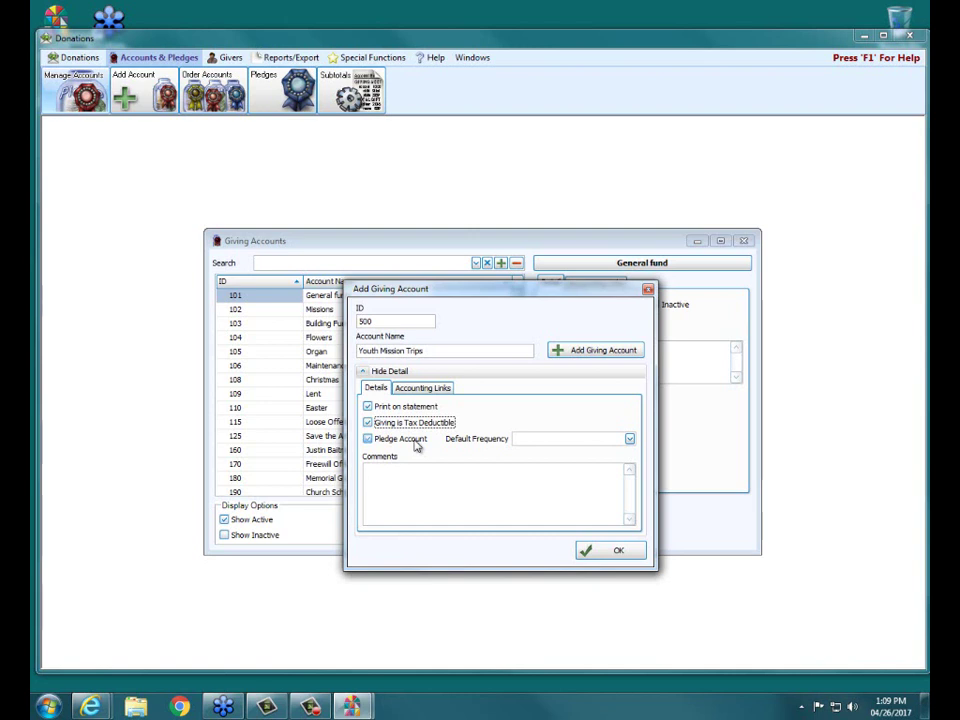
left_click(630, 439)
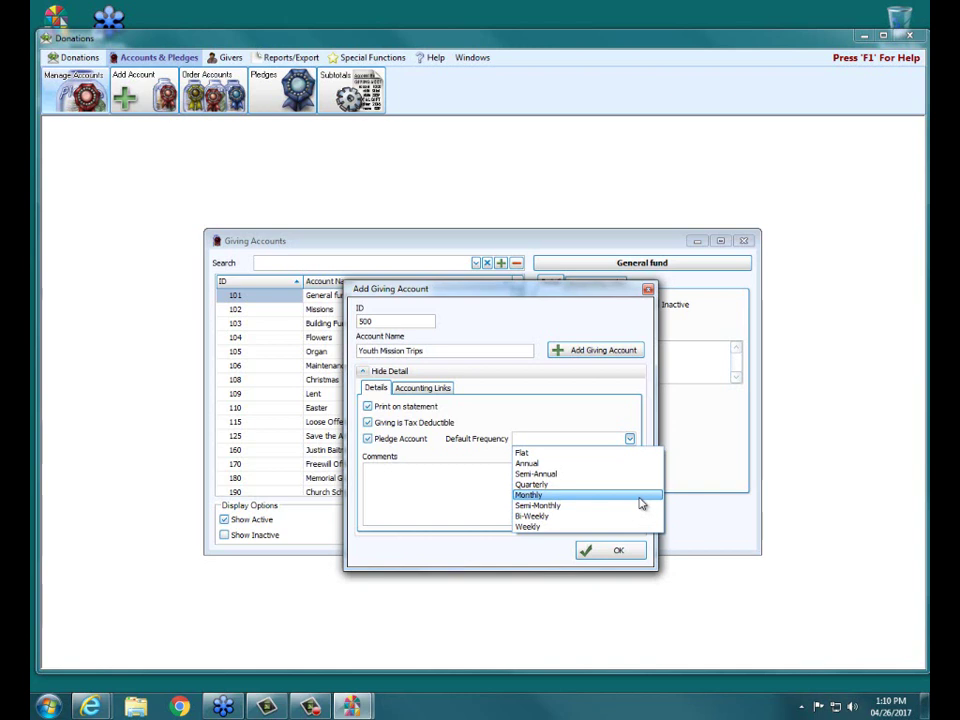
left_click(617, 401)
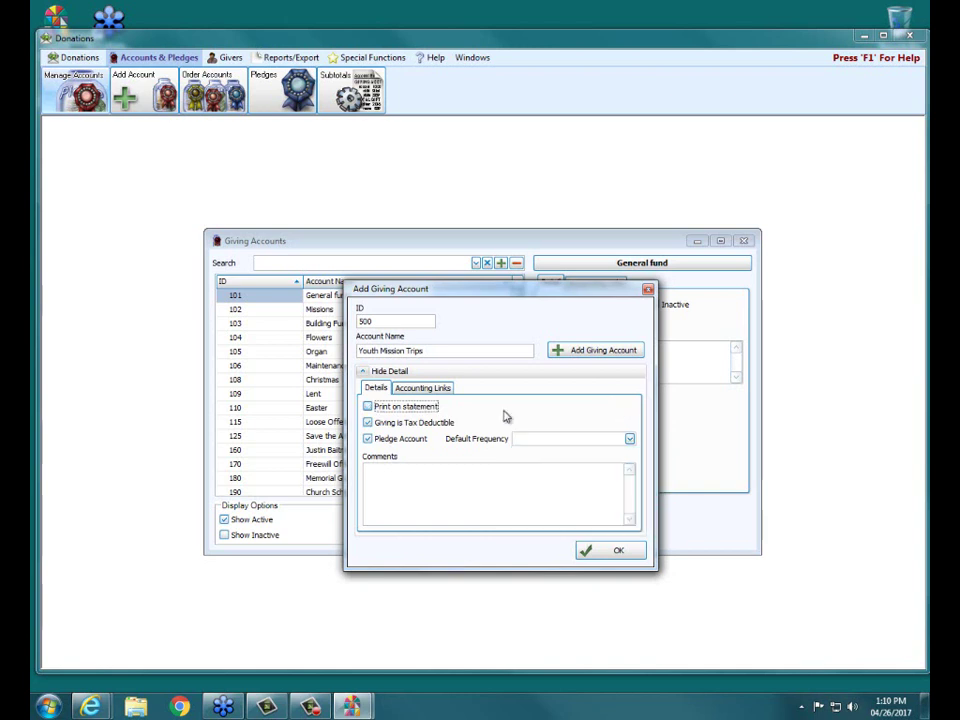
left_click(369, 441)
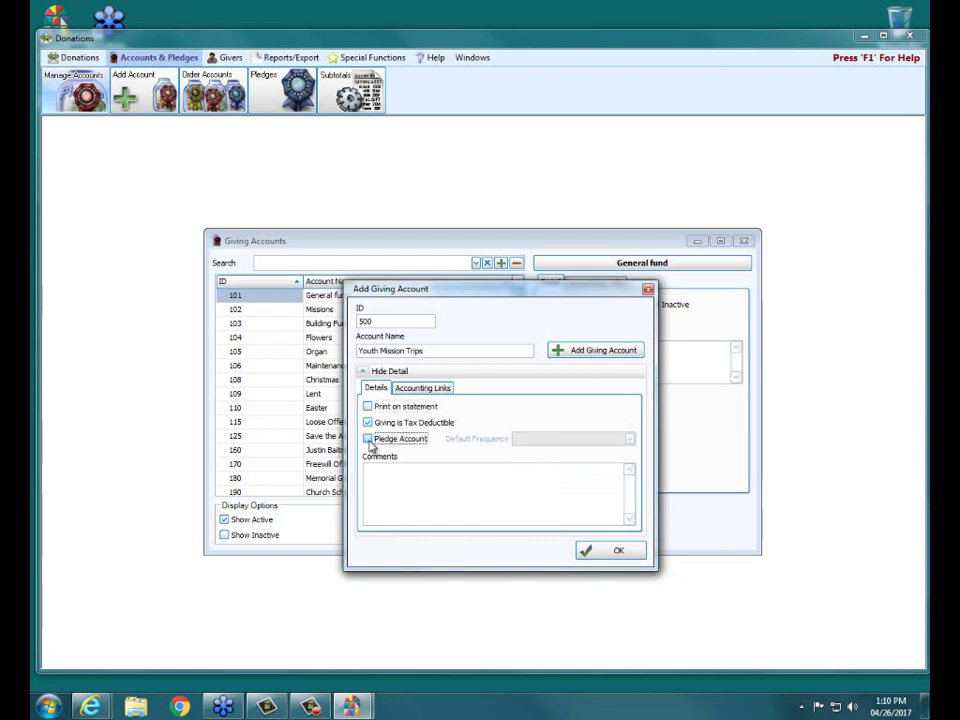
left_click(369, 441)
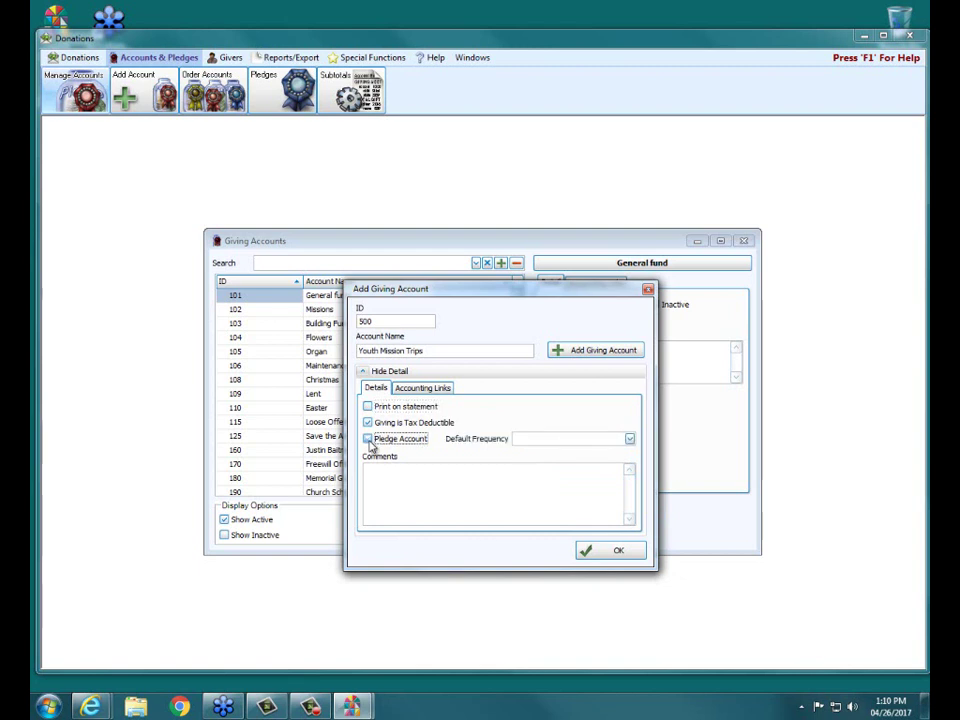
left_click(368, 406)
left_click(497, 507)
Review the new account's accounting links, including the choices for the optional prepaid credit account.
left_click(429, 390)
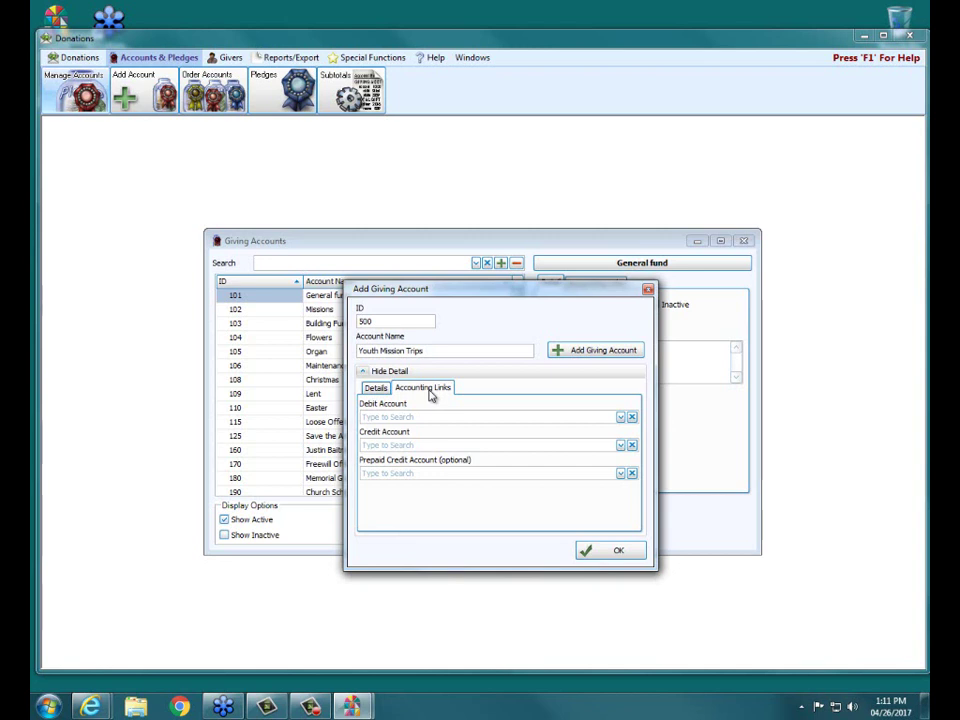
left_click(621, 476)
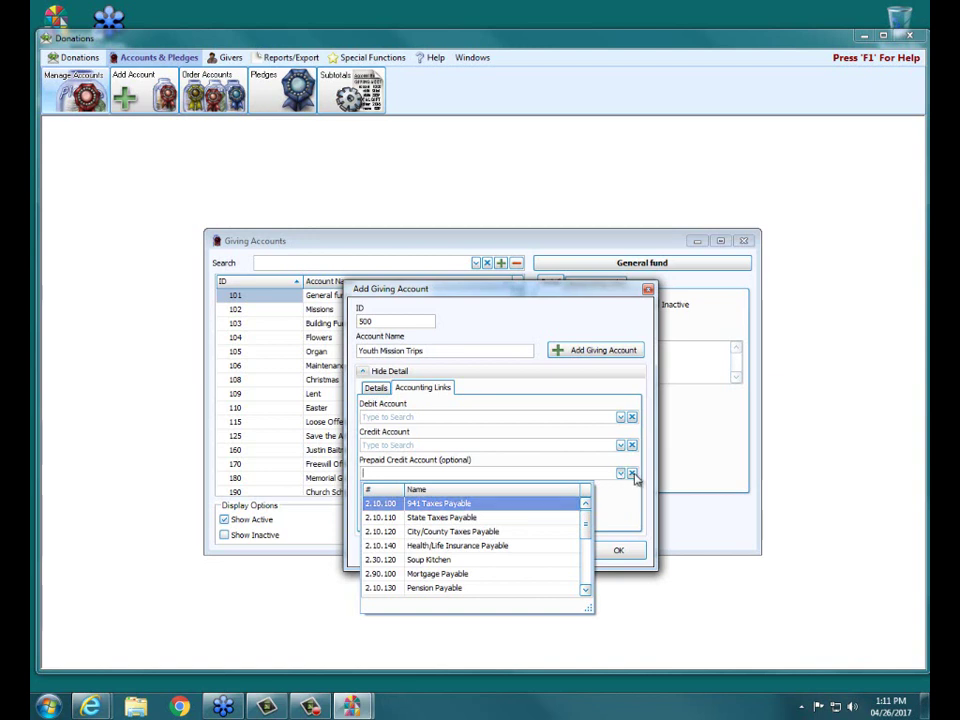
left_click(623, 474)
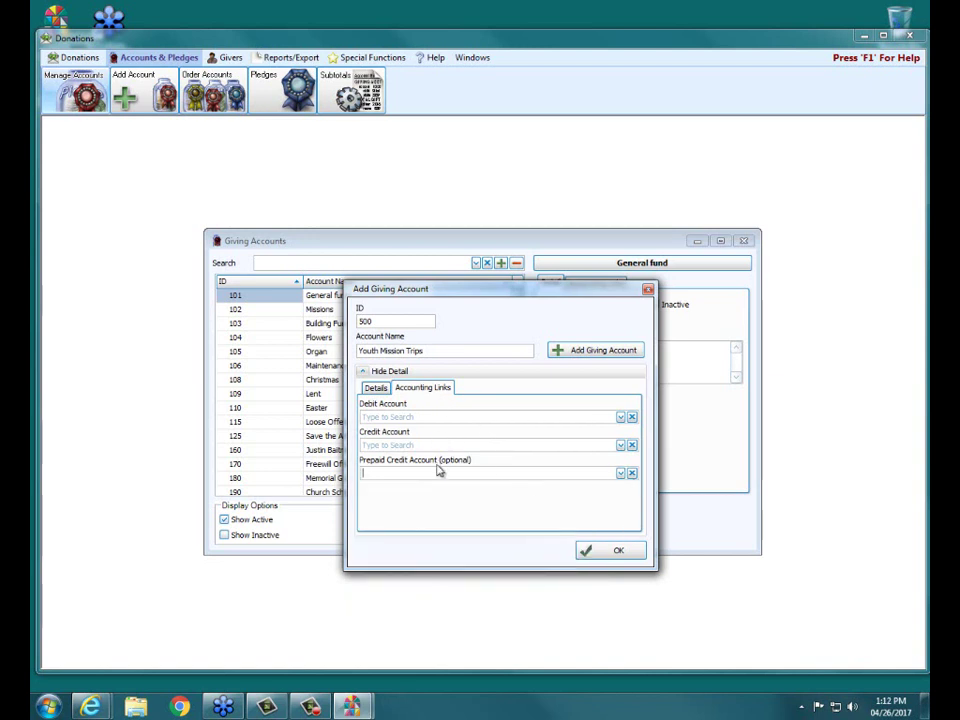
left_click(376, 387)
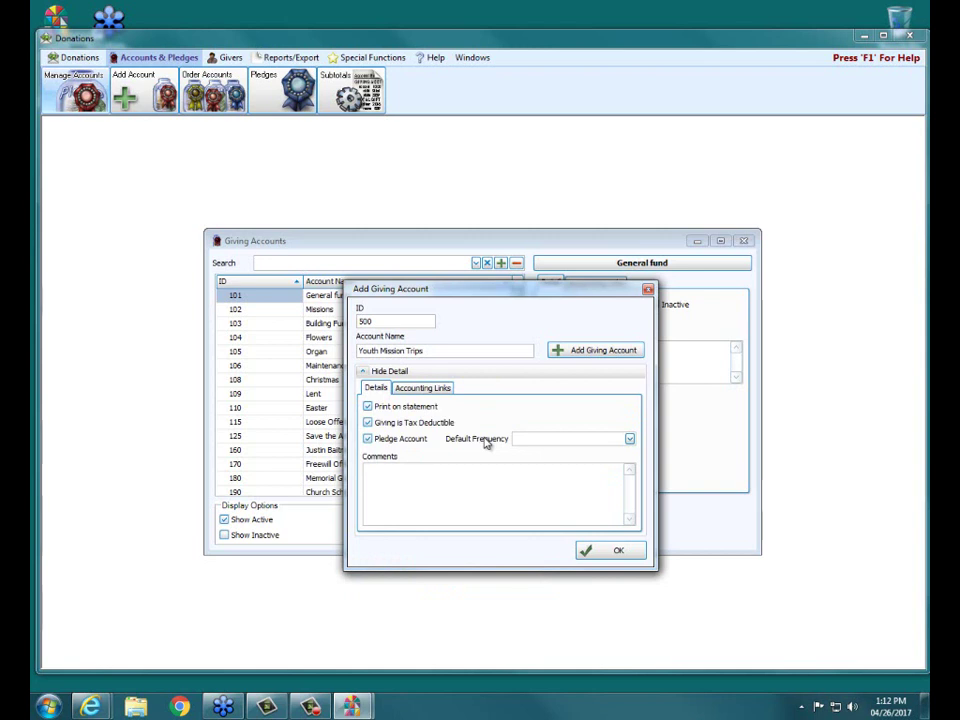
Add the Youth Mission Trips giving account, finish adding accounts, and select it in the accounts list.
left_click(603, 350)
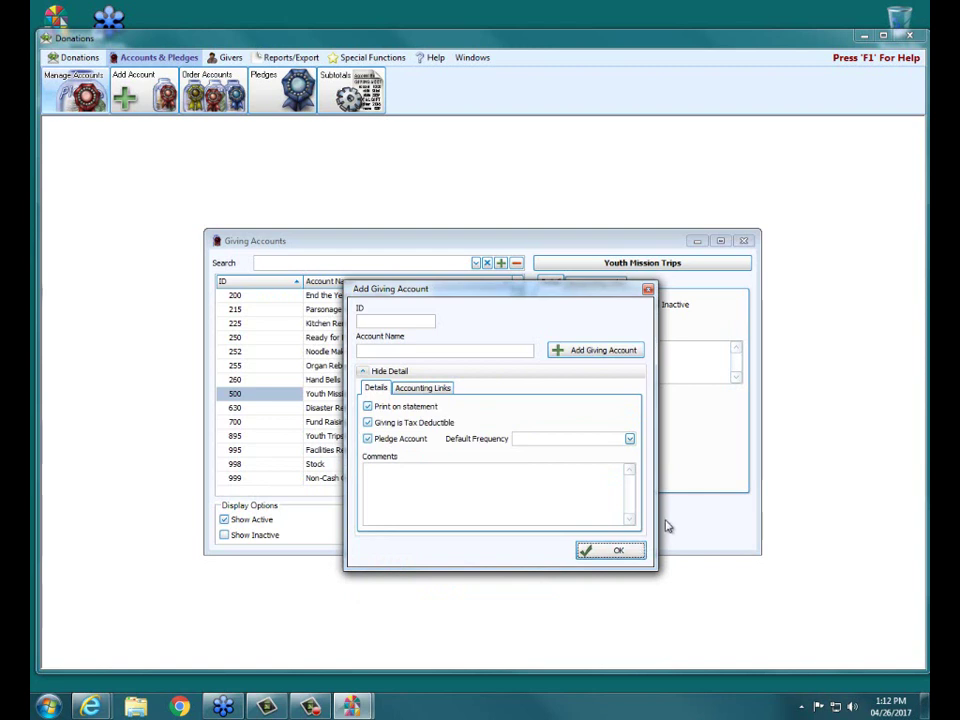
left_click(636, 552)
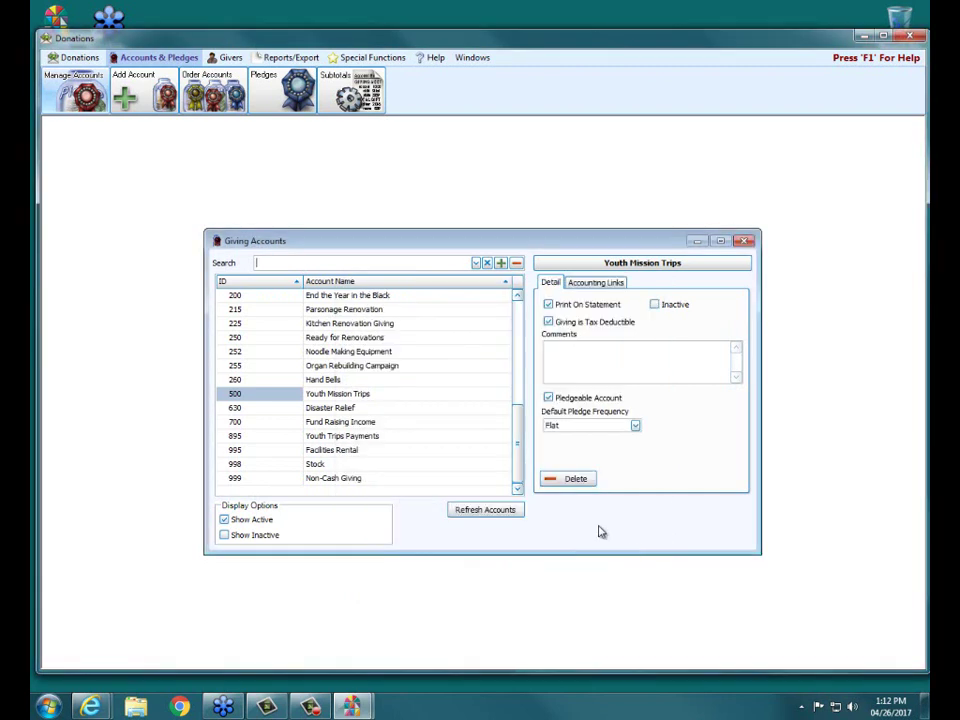
left_click(236, 396)
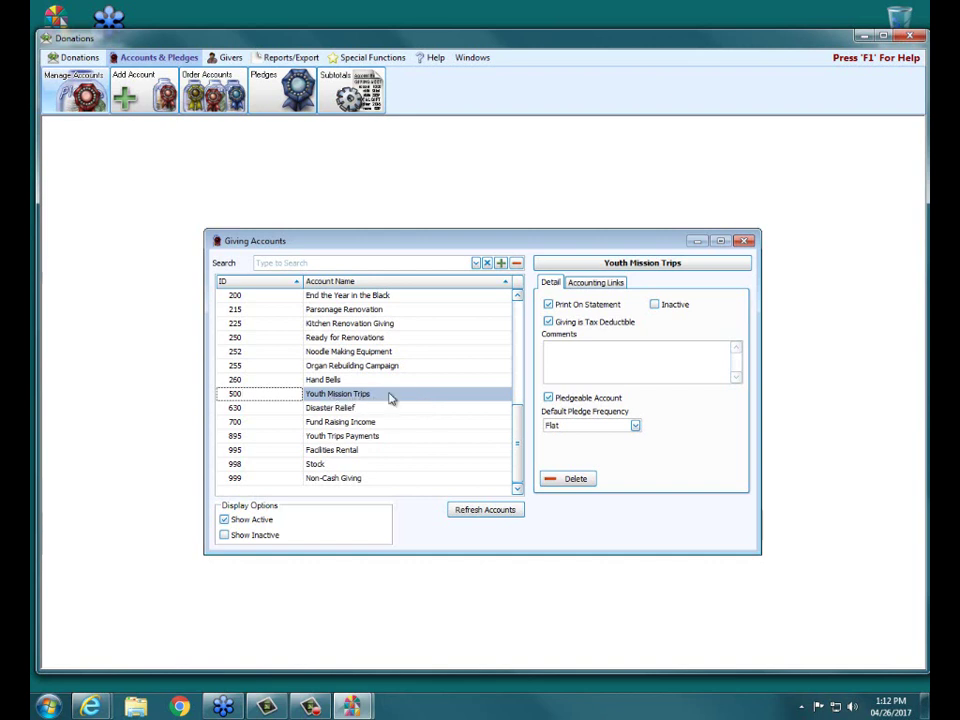
Rename giving account 500 as Youth Mission Trip in the accounts list.
double_click(390, 393)
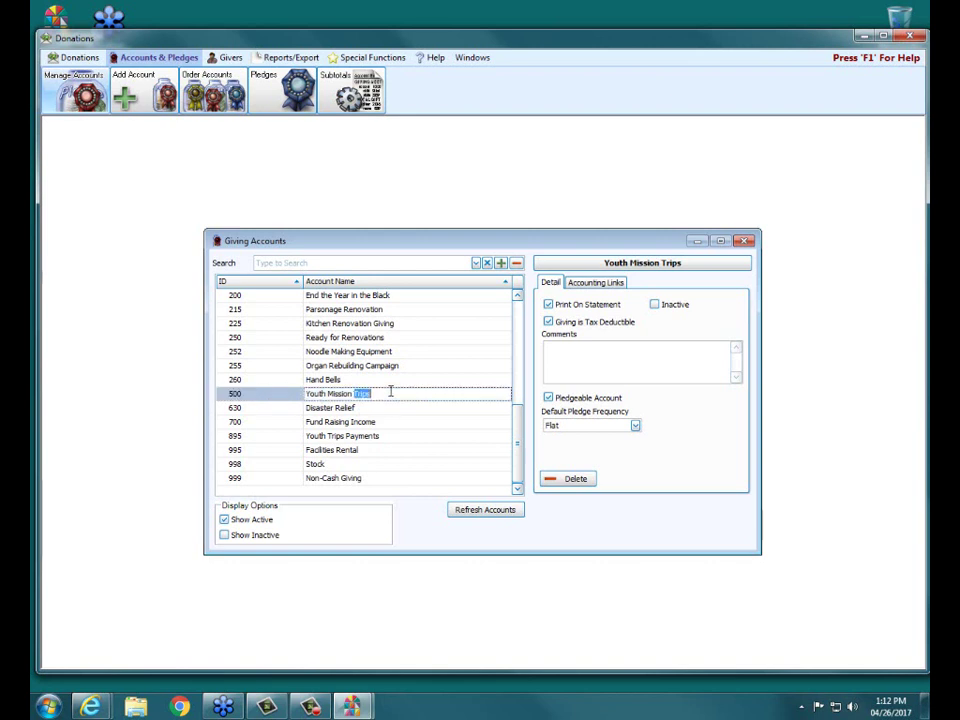
left_click(391, 392)
key("BackSpace")
key("BackSpace")
key("BackSpace")
key("BackSpace")
key("BackSpace")
type("Trip")
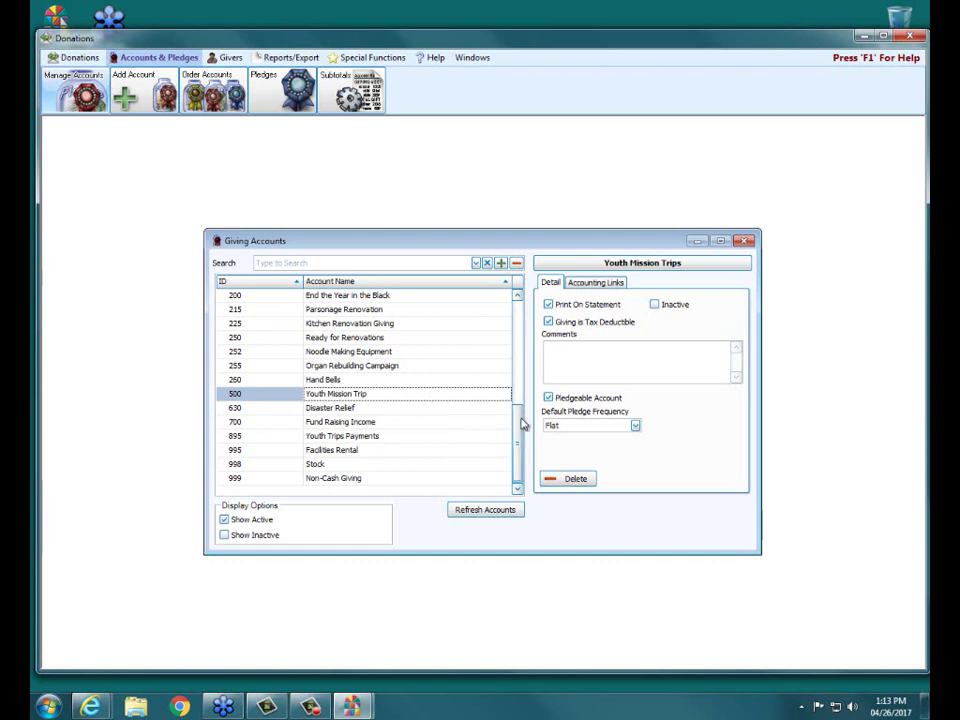
Find the Youth Mission Trip account by searching for its ID 500 and again for the word youth.
left_click_drag(521, 425, 521, 312)
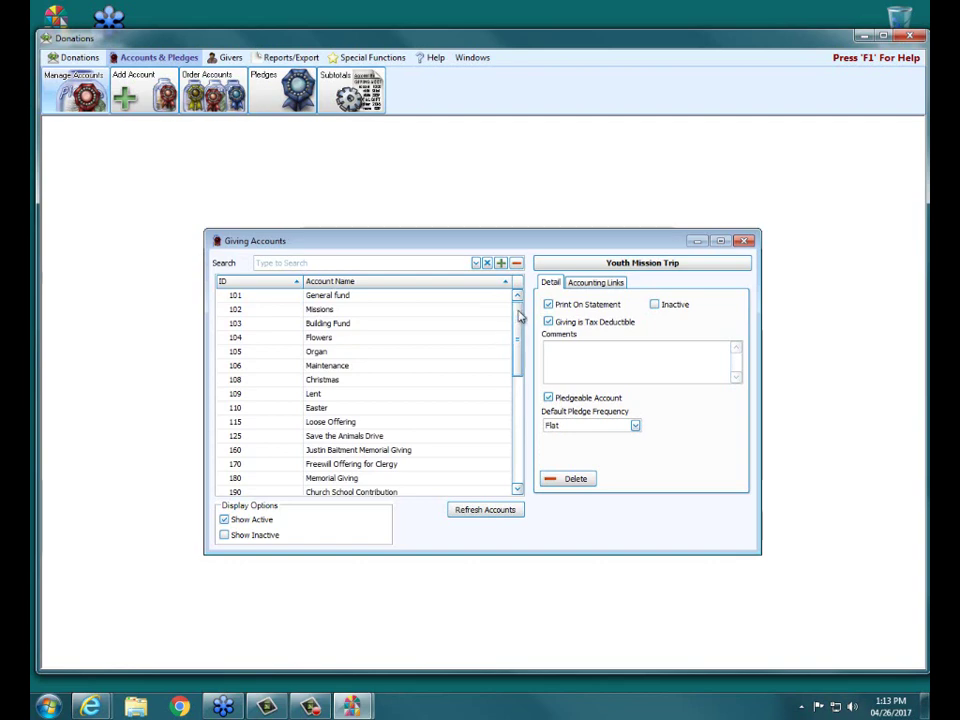
left_click_drag(519, 316, 516, 287)
left_click(356, 261)
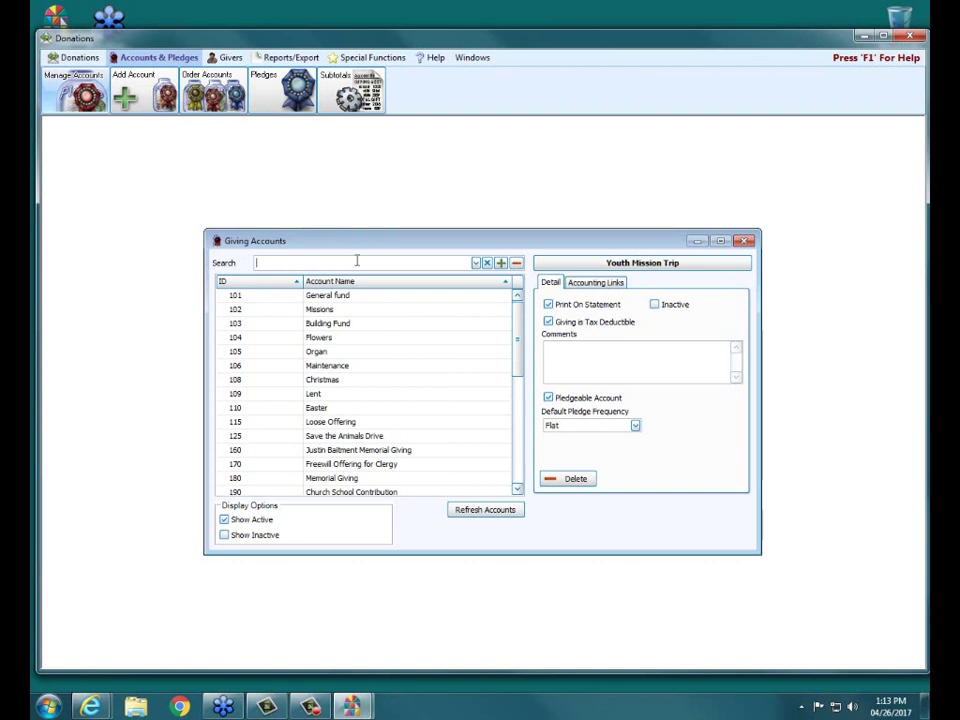
type("500")
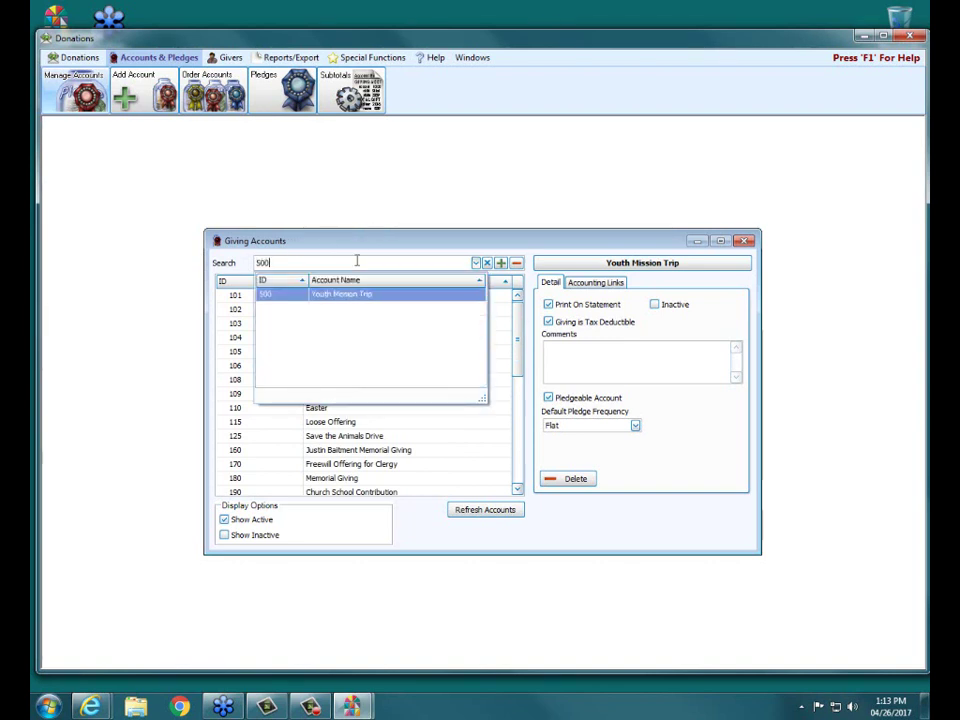
key("Return")
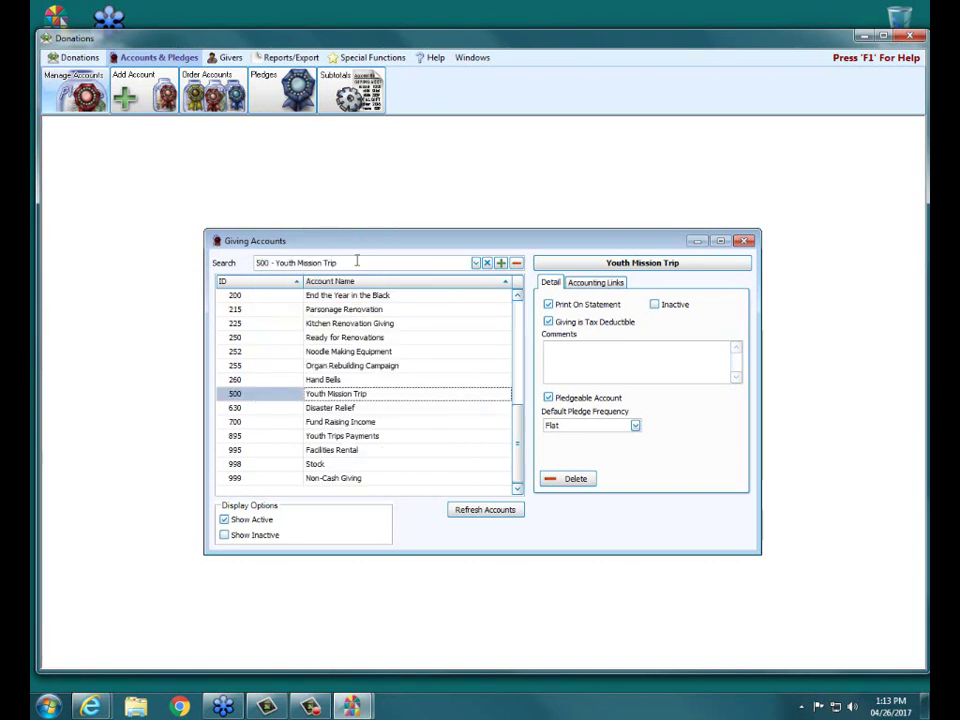
left_click(356, 261)
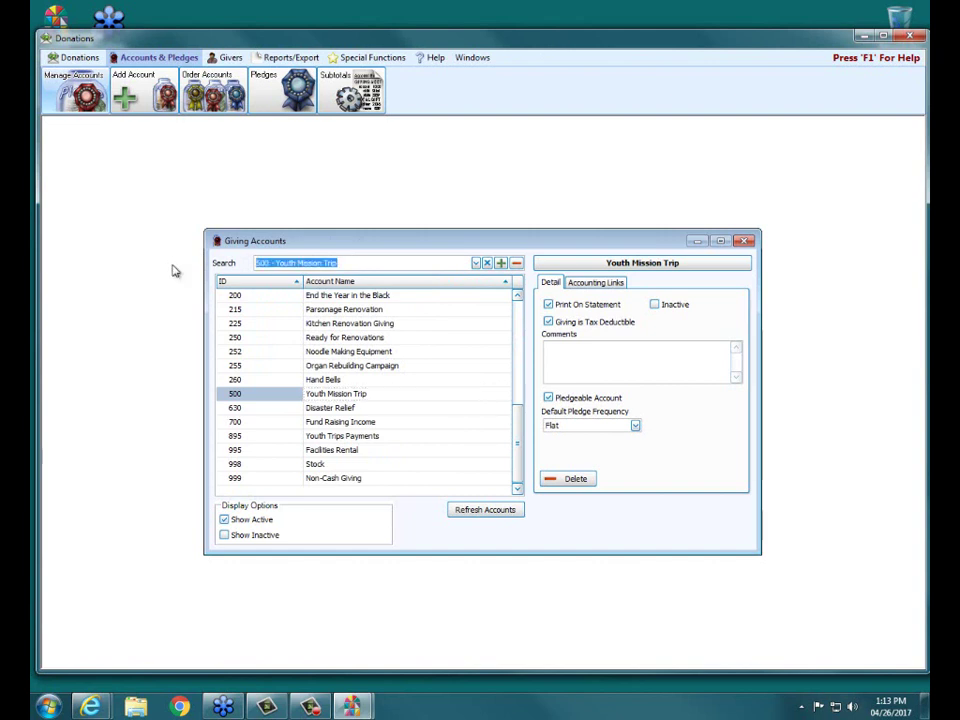
type("youth")
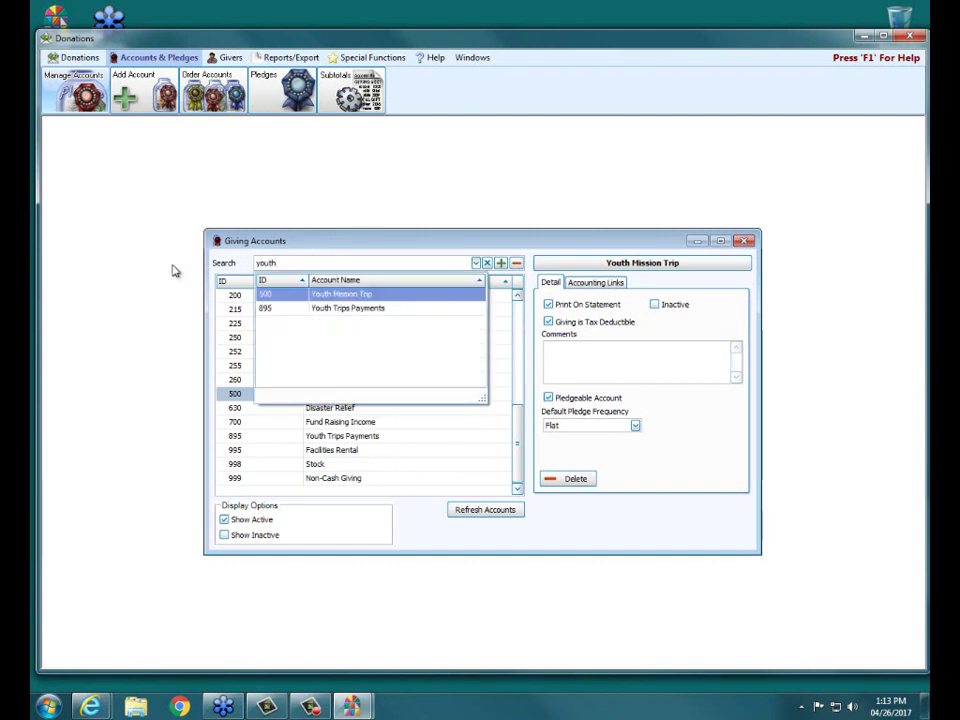
key("Return")
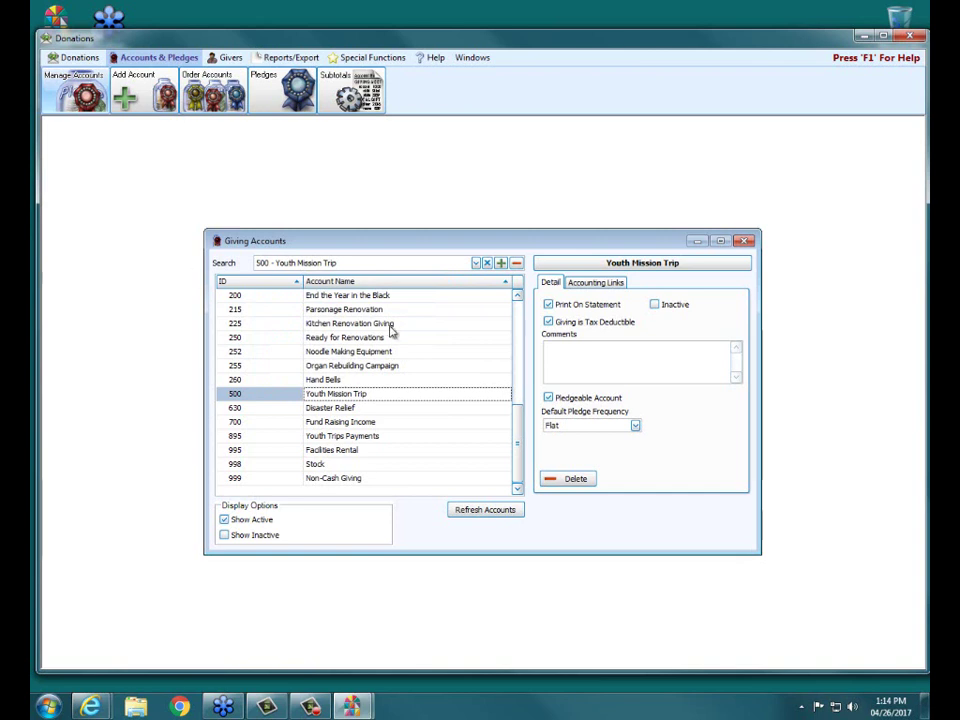
Sort the giving accounts list by ID in descending order and back to ascending order.
left_click_drag(516, 420, 519, 338)
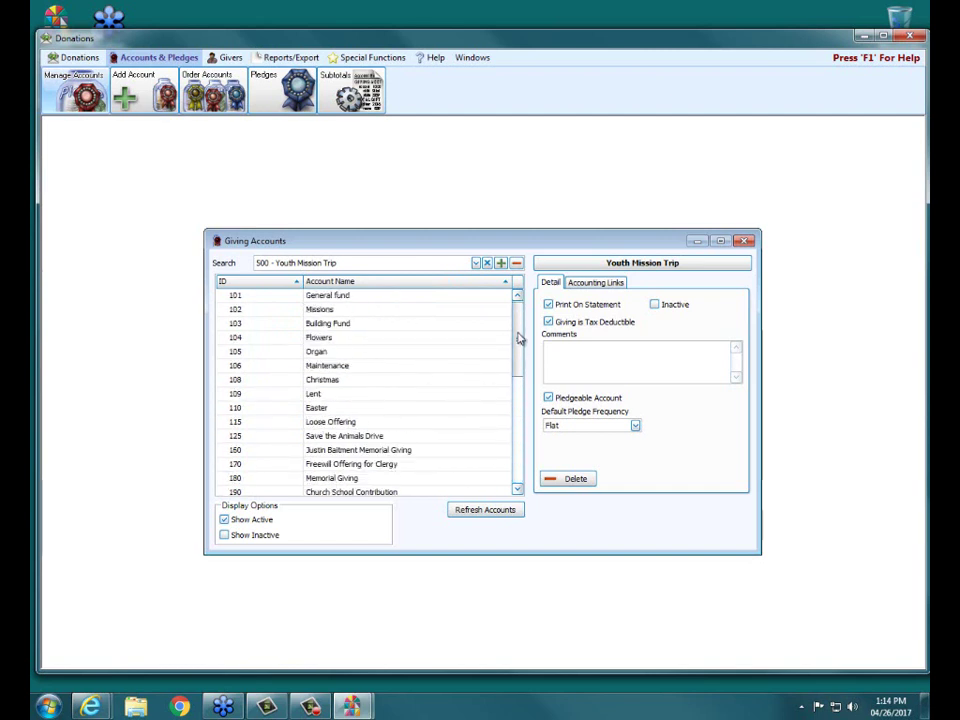
left_click(293, 286)
left_click(293, 286)
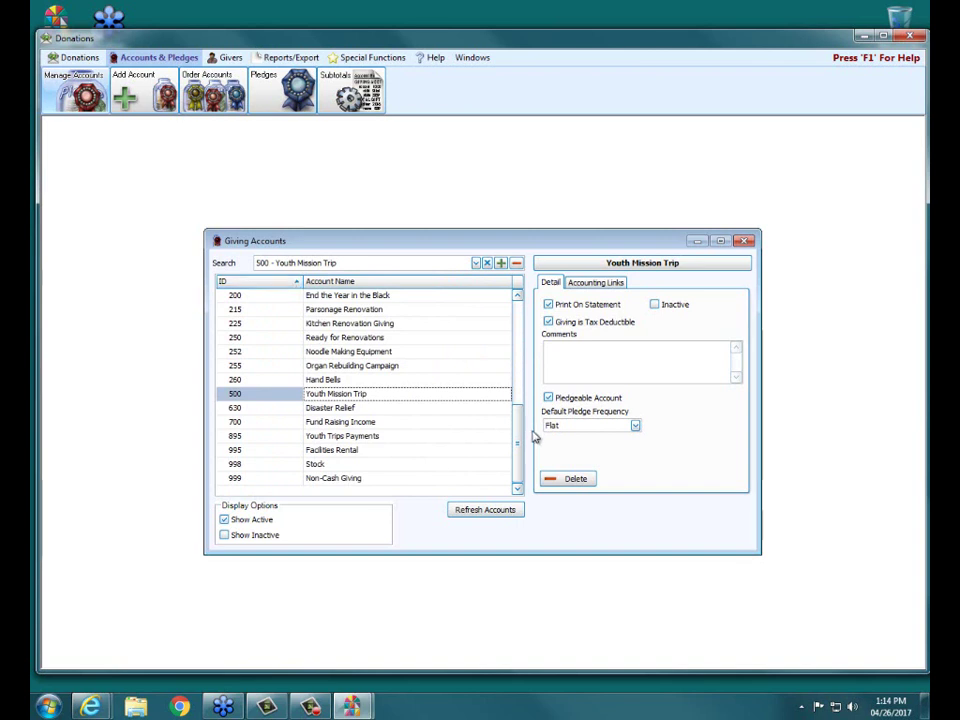
scroll(296, 285, "up", 5)
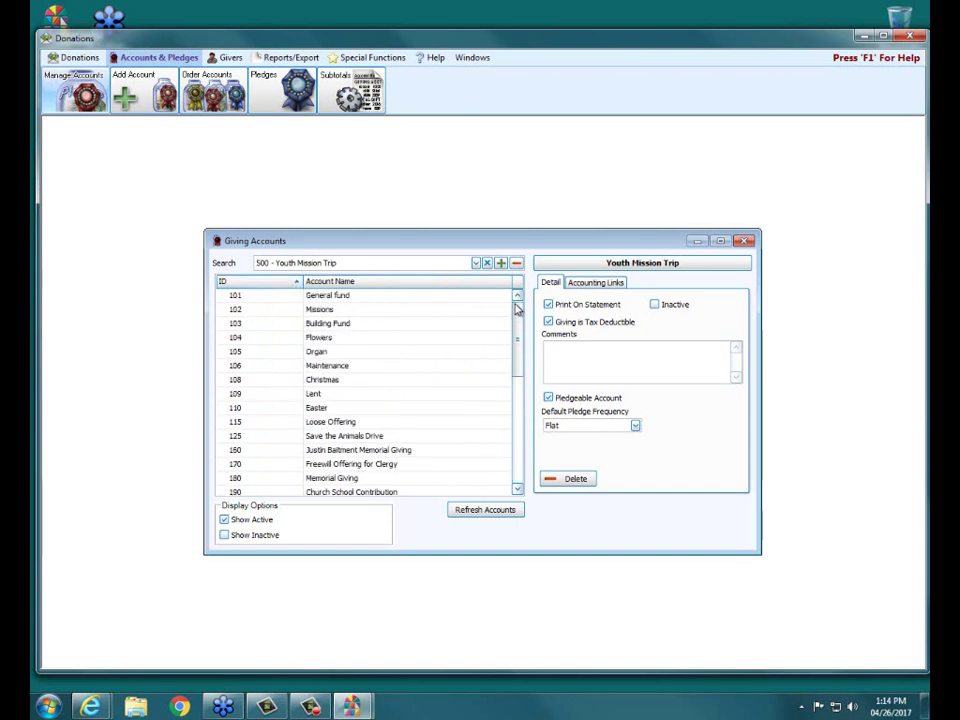
left_click(296, 286)
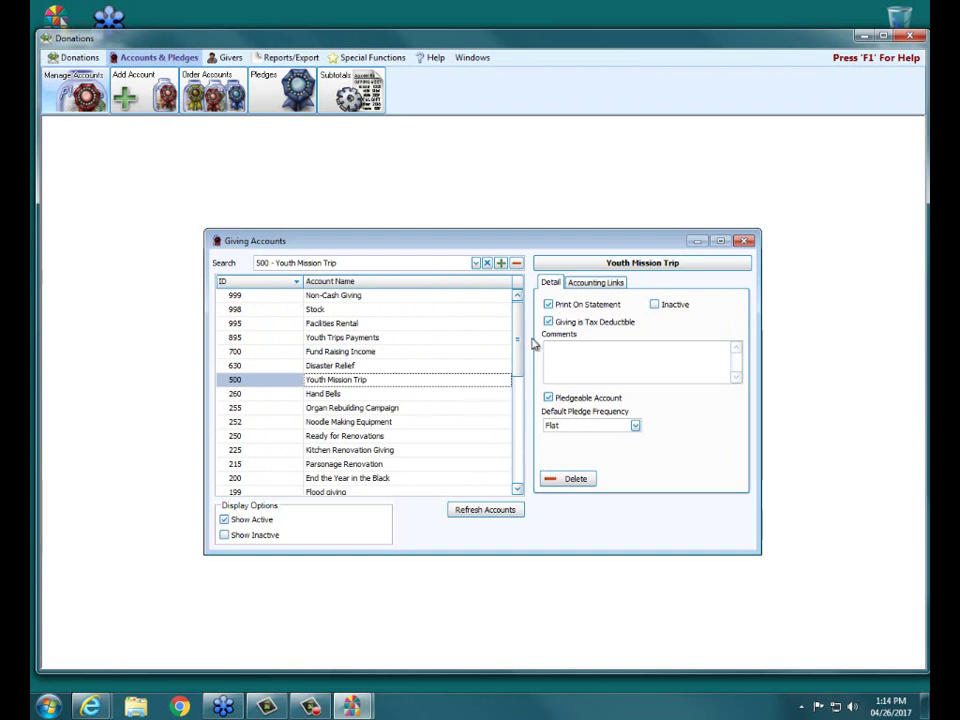
left_click(265, 287)
left_click_drag(519, 429, 517, 277)
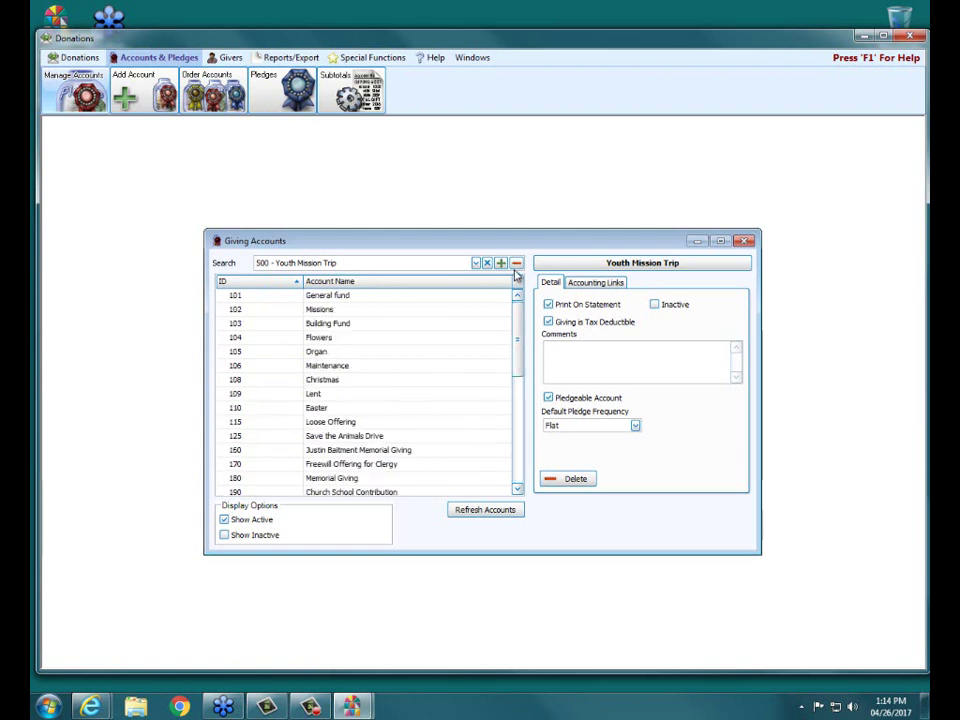
Sort the giving accounts by account name in ascending and descending order, and return to ascending ID order.
left_click(477, 285)
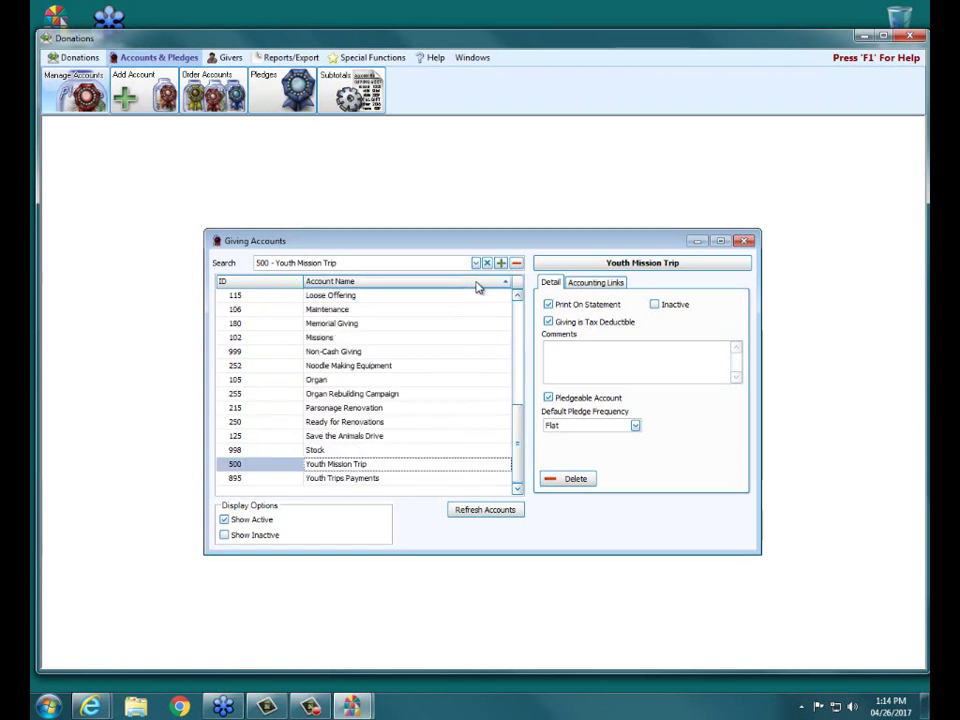
left_click_drag(516, 439, 513, 318)
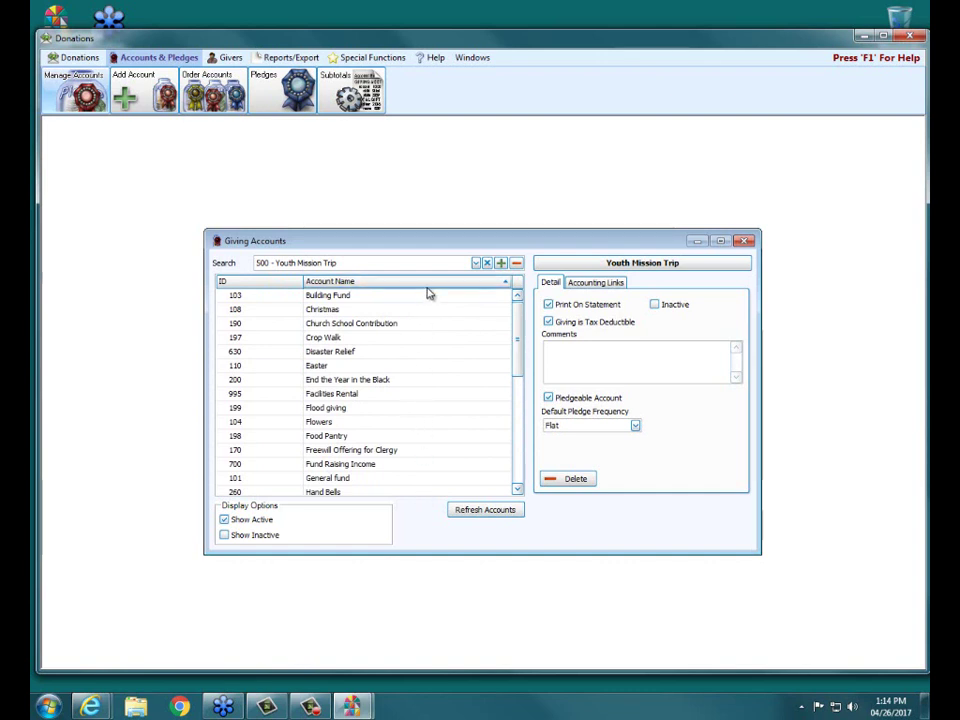
left_click(428, 290)
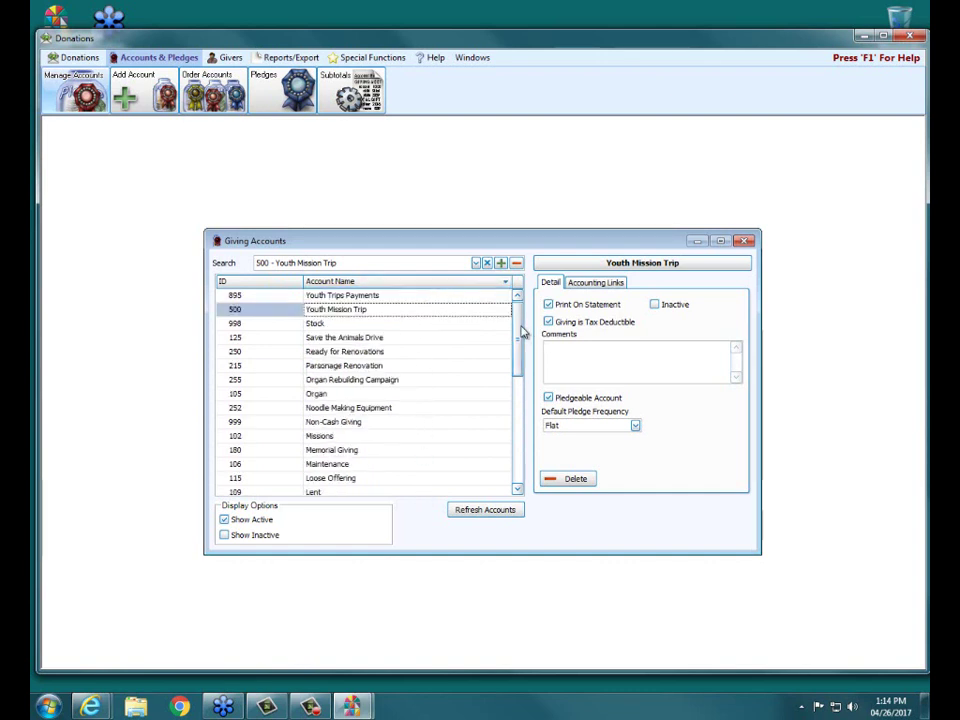
left_click_drag(521, 332, 516, 300)
left_click(339, 281)
left_click(253, 281)
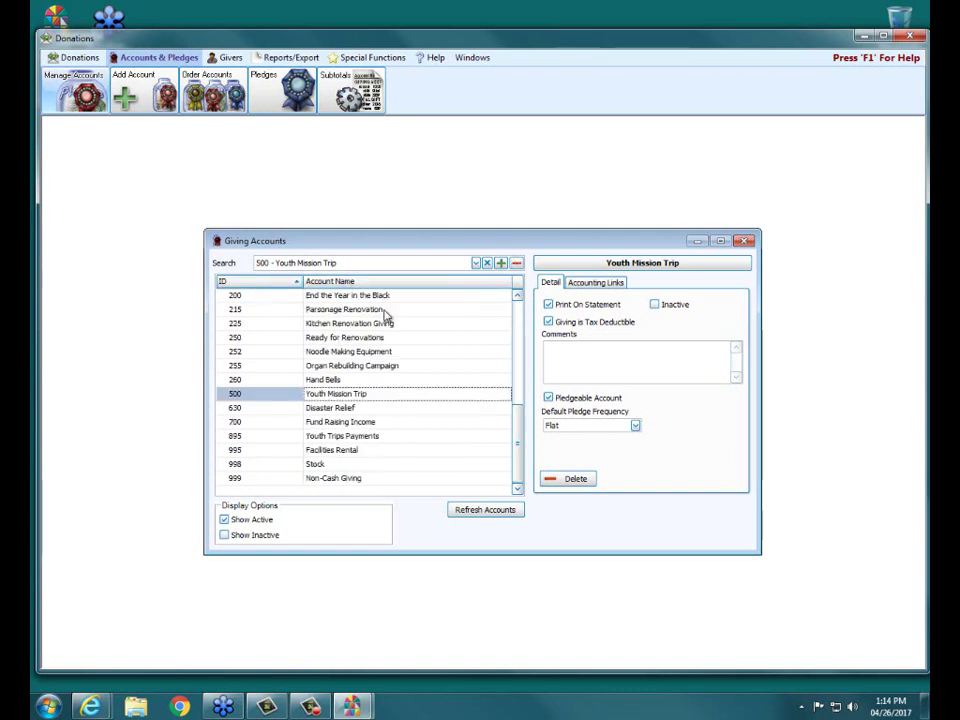
left_click_drag(516, 440, 516, 306)
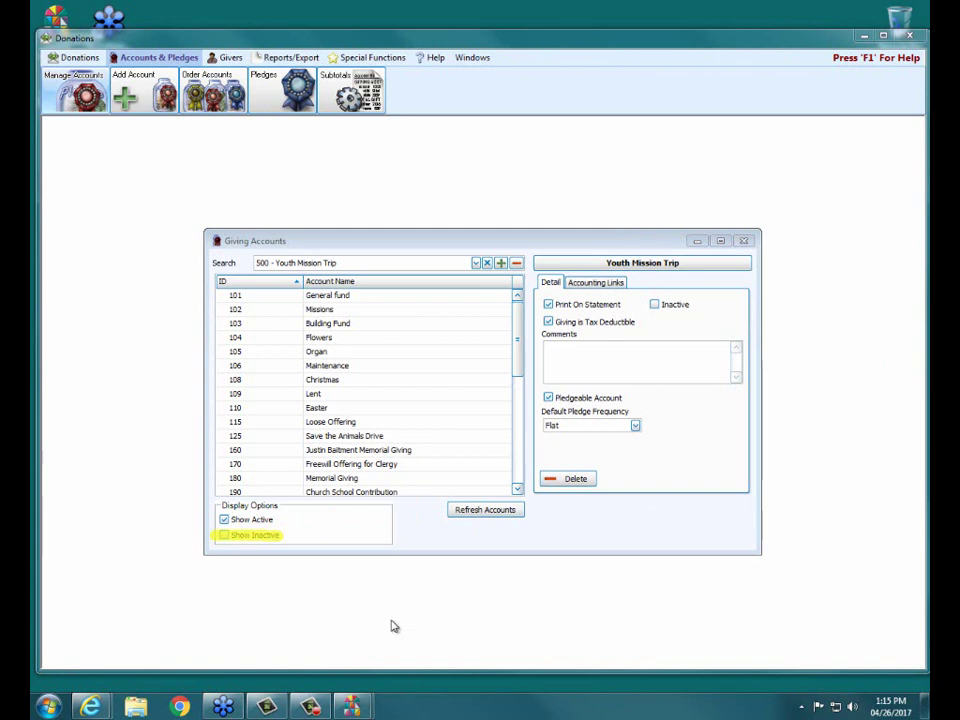
Show inactive giving accounts, view them without the active ones, and display both groups again before closing the accounts window.
left_click(224, 536)
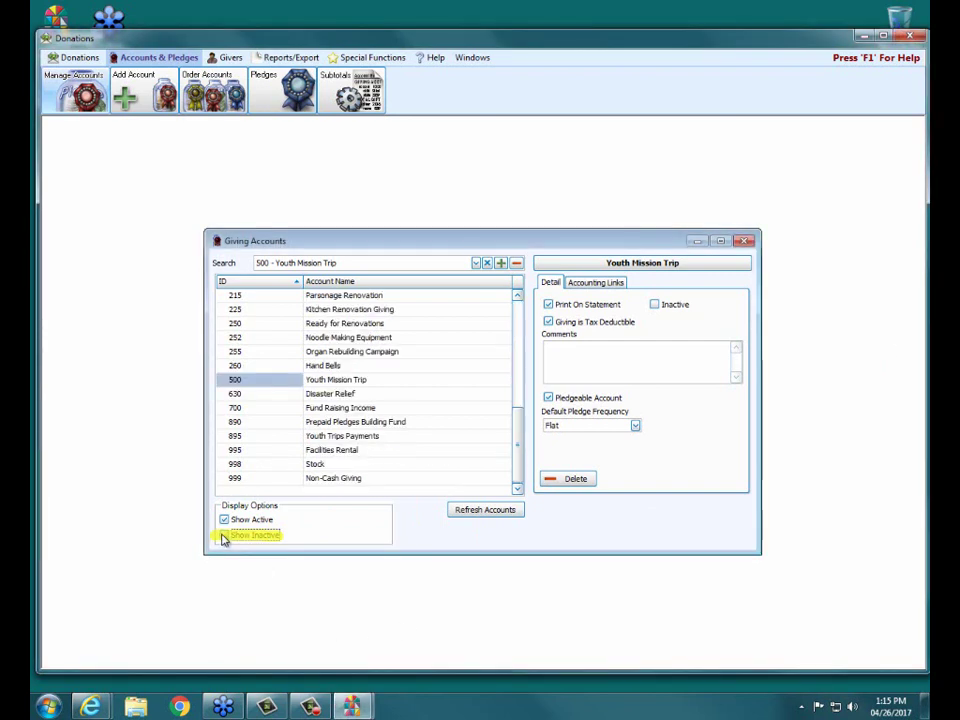
left_click_drag(516, 467, 516, 339)
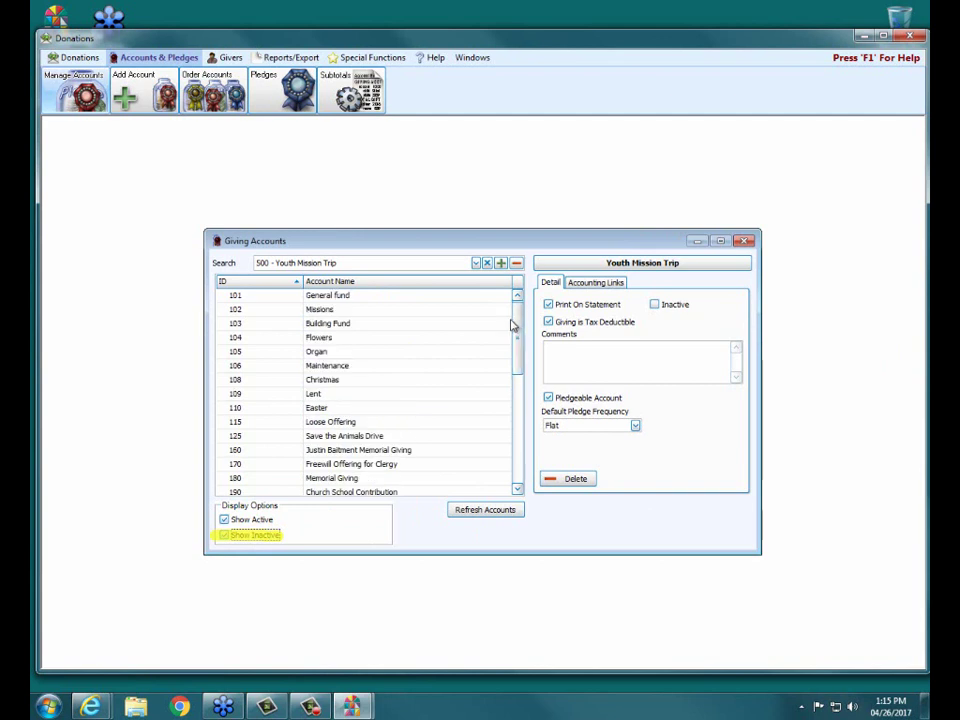
left_click(229, 521)
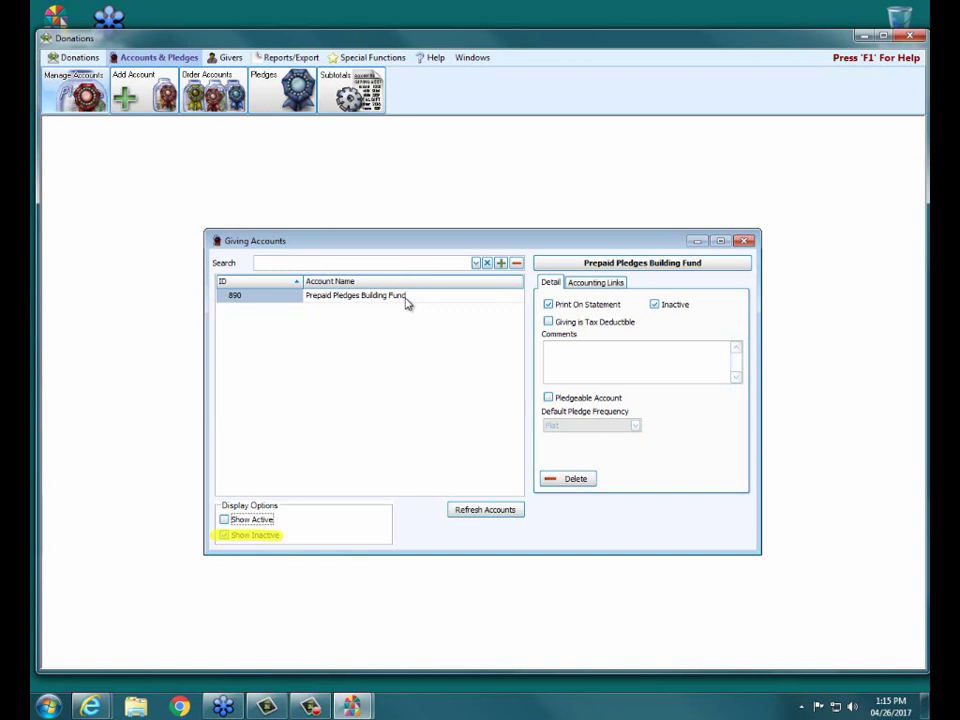
left_click(272, 519)
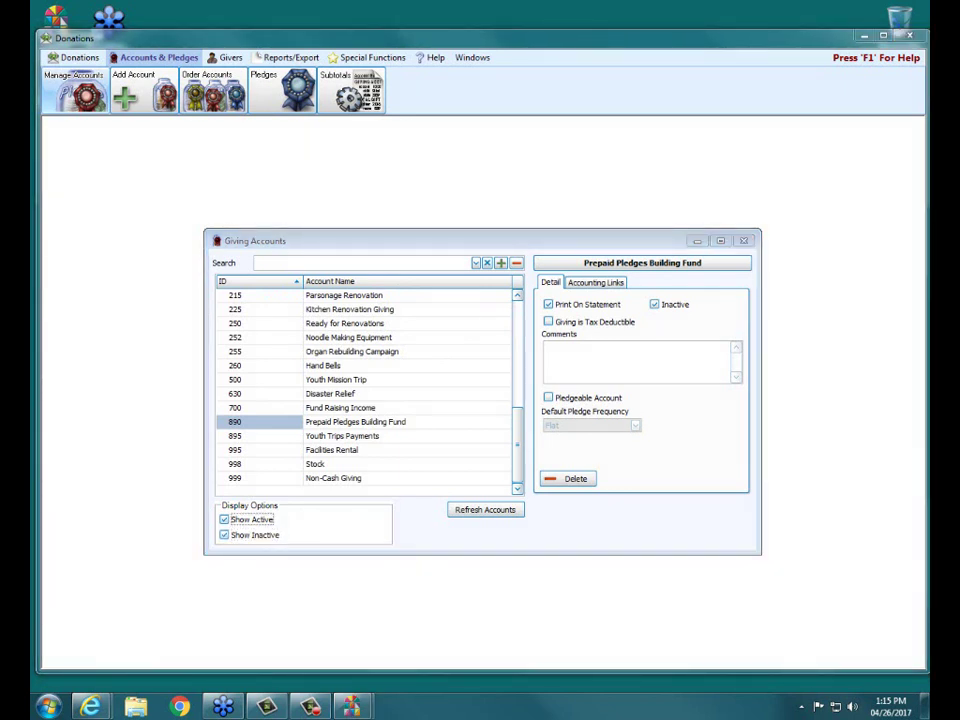
left_click(743, 241)
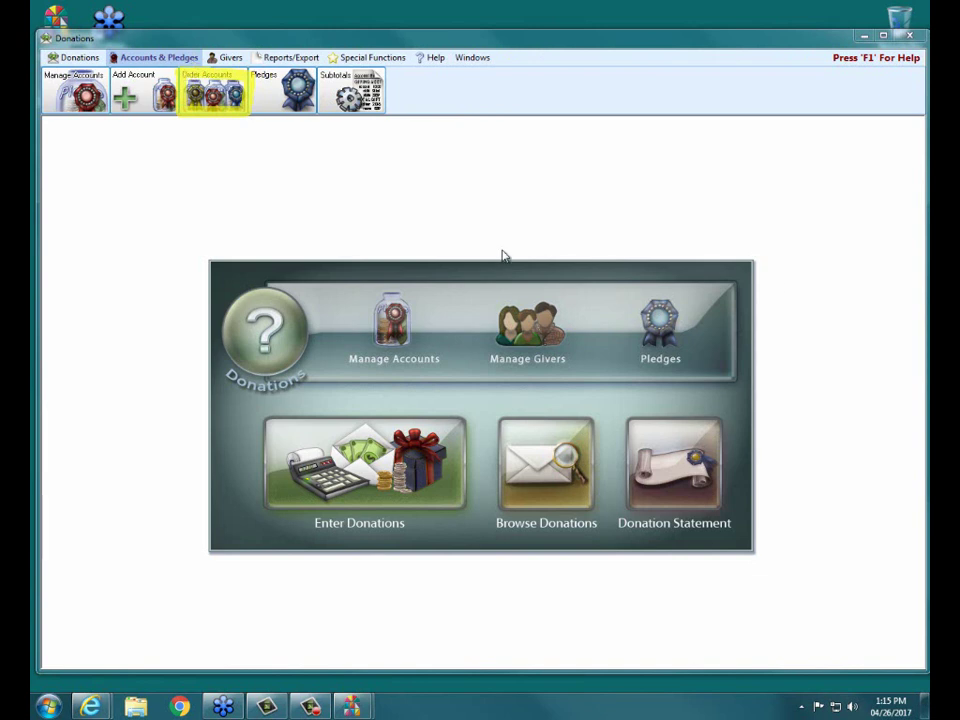
Open the giving account order for donation entry and move 108 - Christmas to the top of the list.
left_click(203, 93)
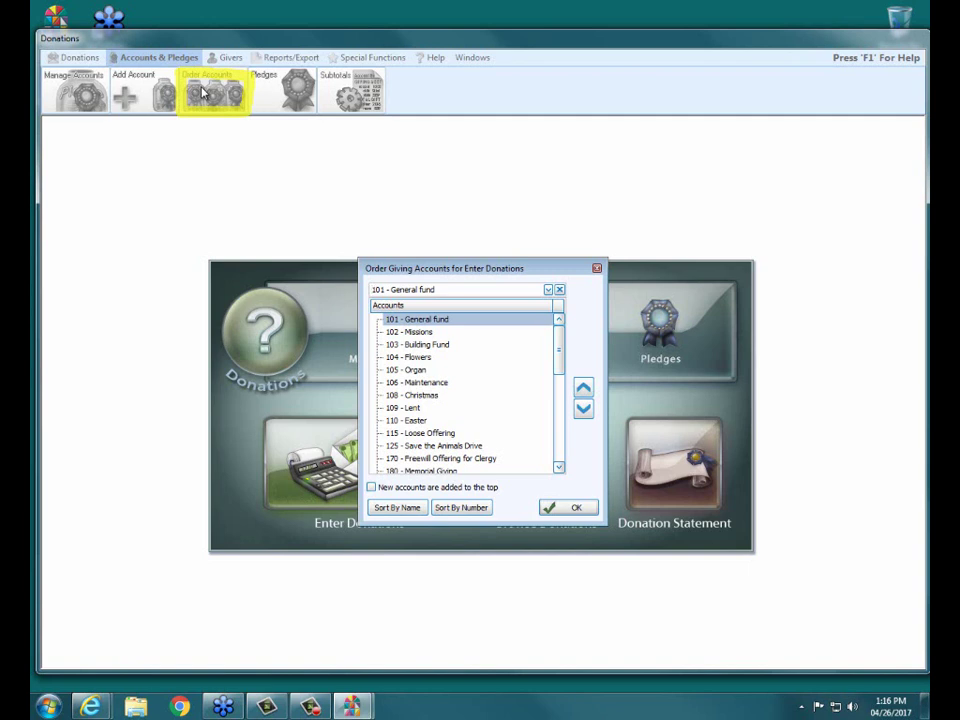
left_click(436, 396)
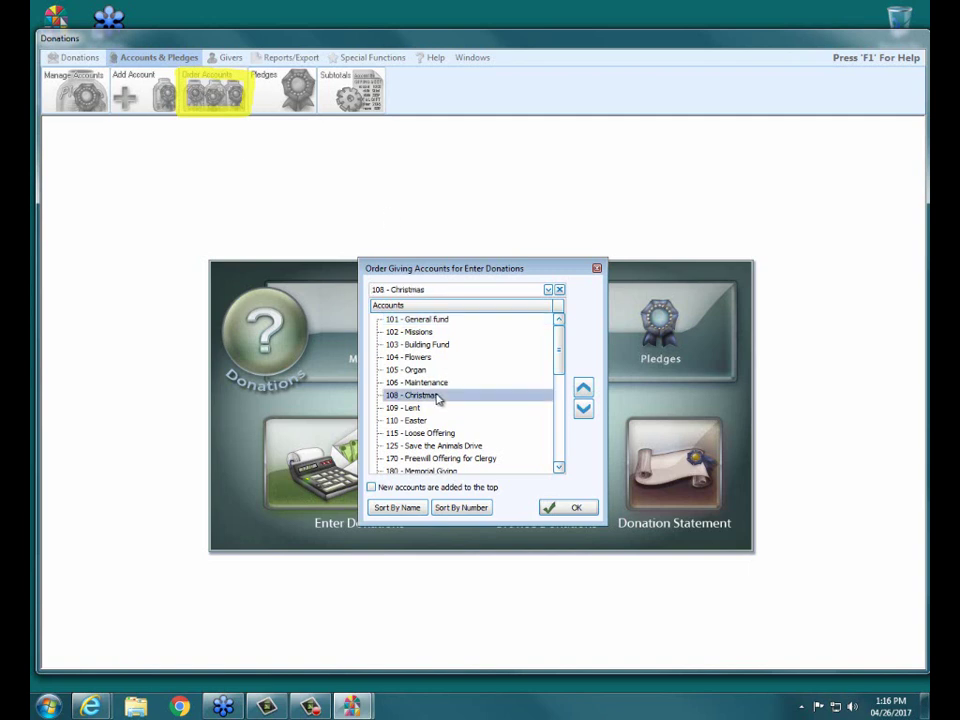
left_click(583, 390)
left_click(583, 390)
left_click(583, 390)
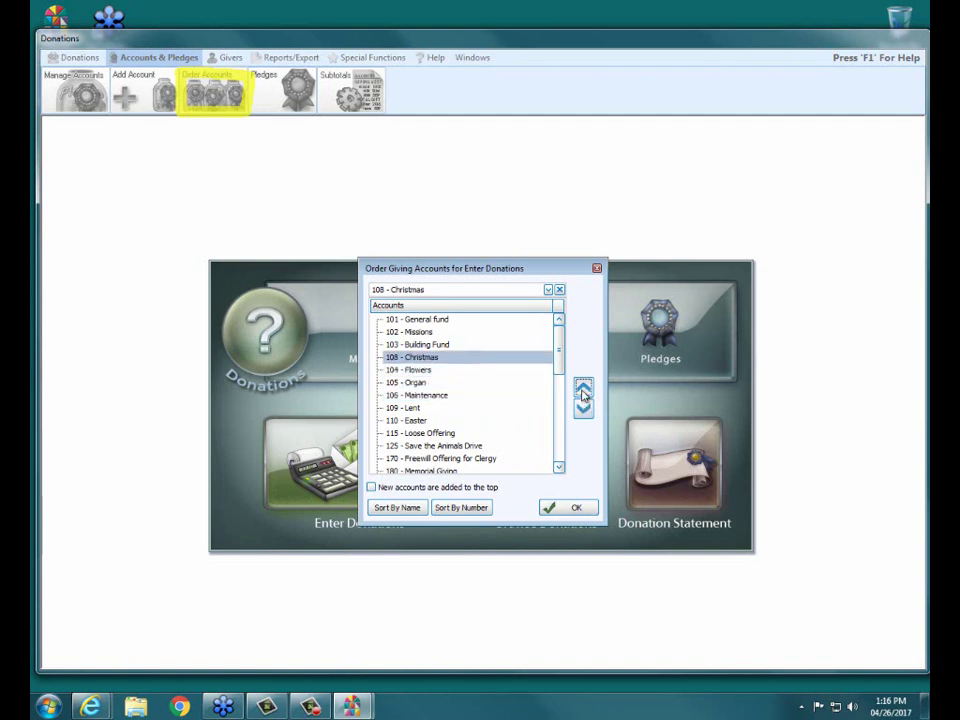
left_click(583, 390)
left_click(583, 390)
left_click(583, 390)
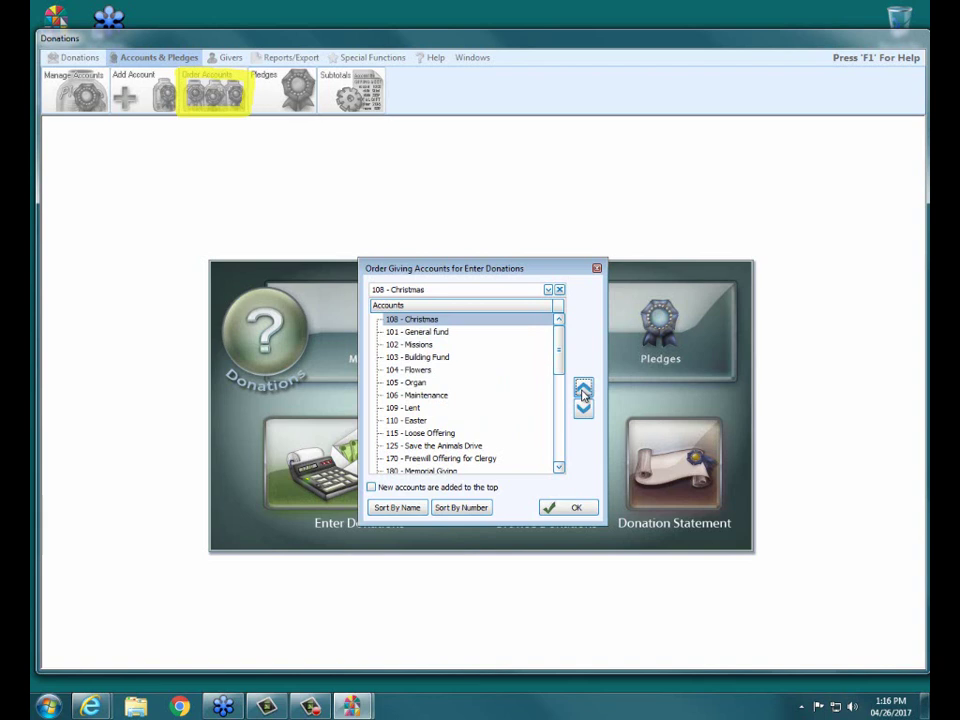
Move 108 - Christmas back down to just below 106 - Maintenance and close the account ordering window.
left_click(583, 410)
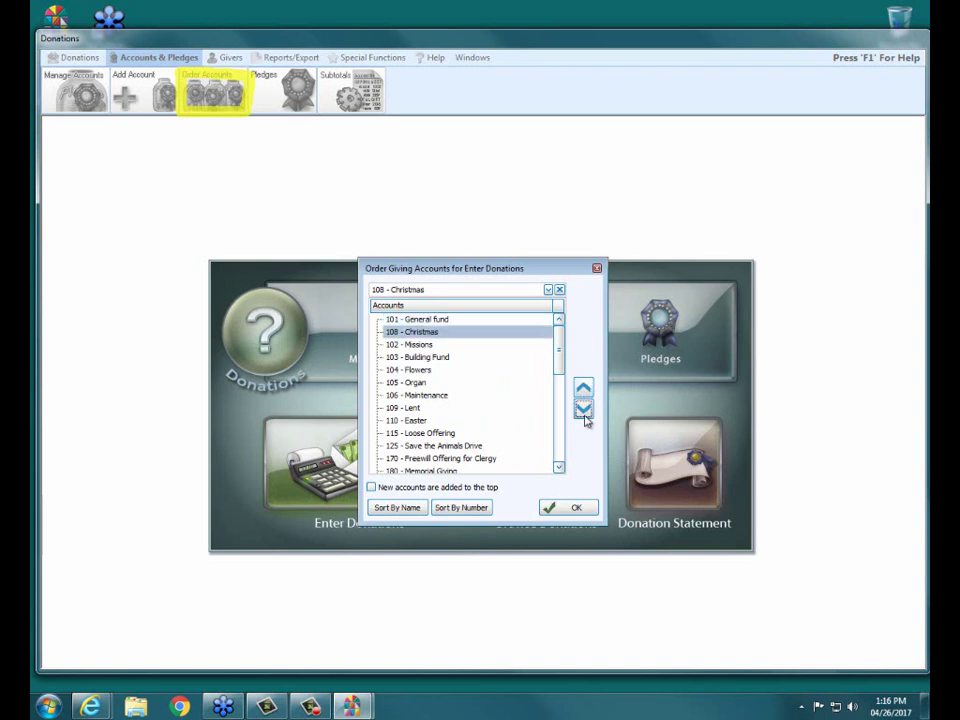
left_click(584, 412)
left_click(584, 411)
left_click(584, 411)
left_click(584, 411)
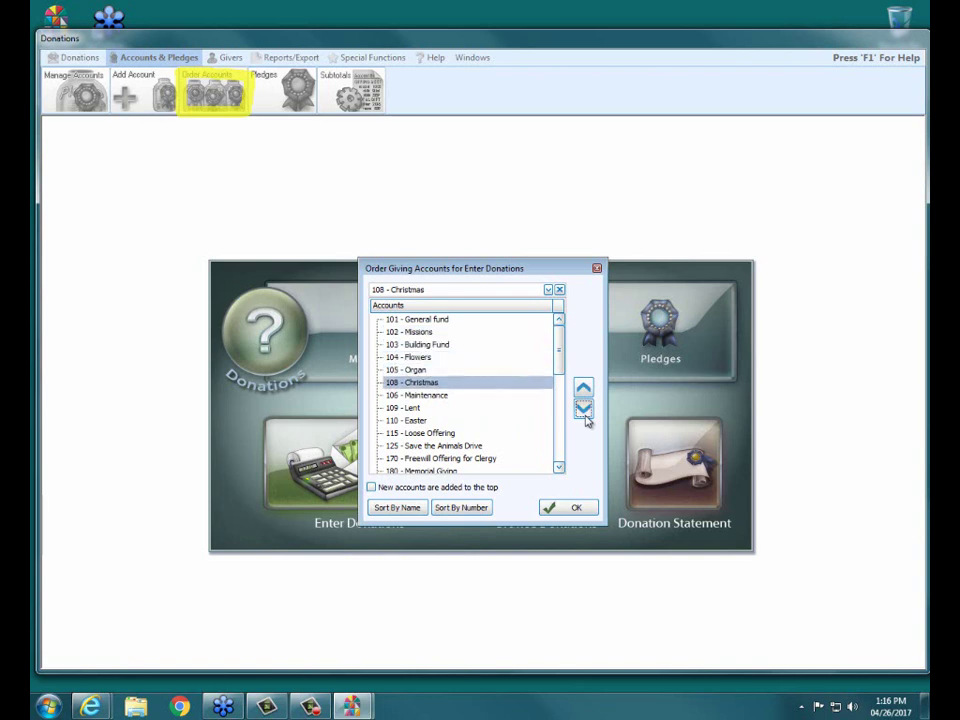
left_click(584, 411)
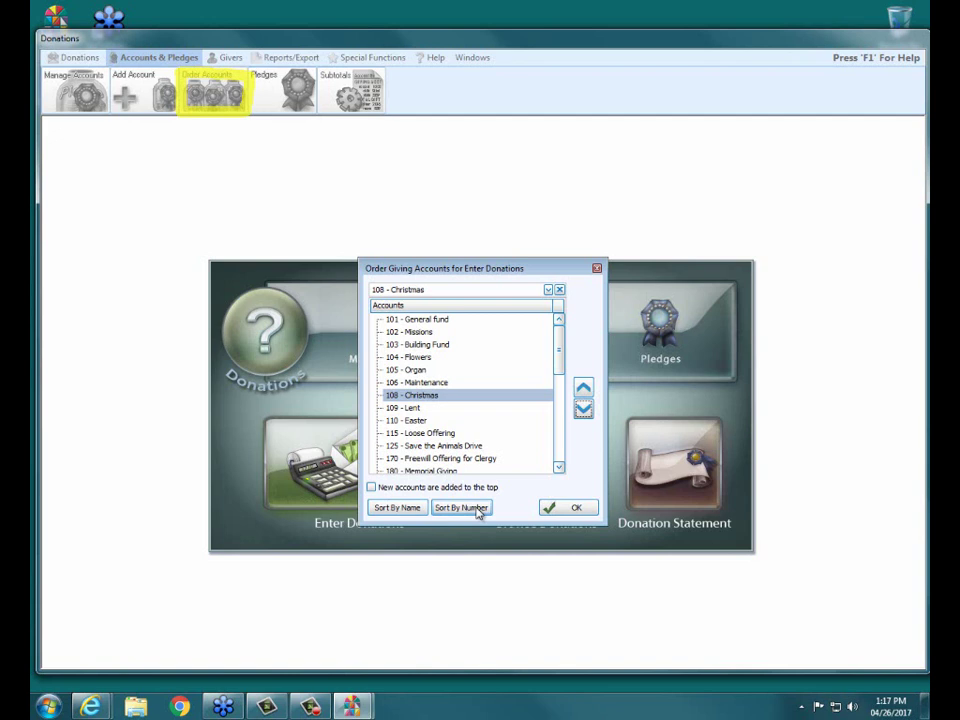
left_click(596, 269)
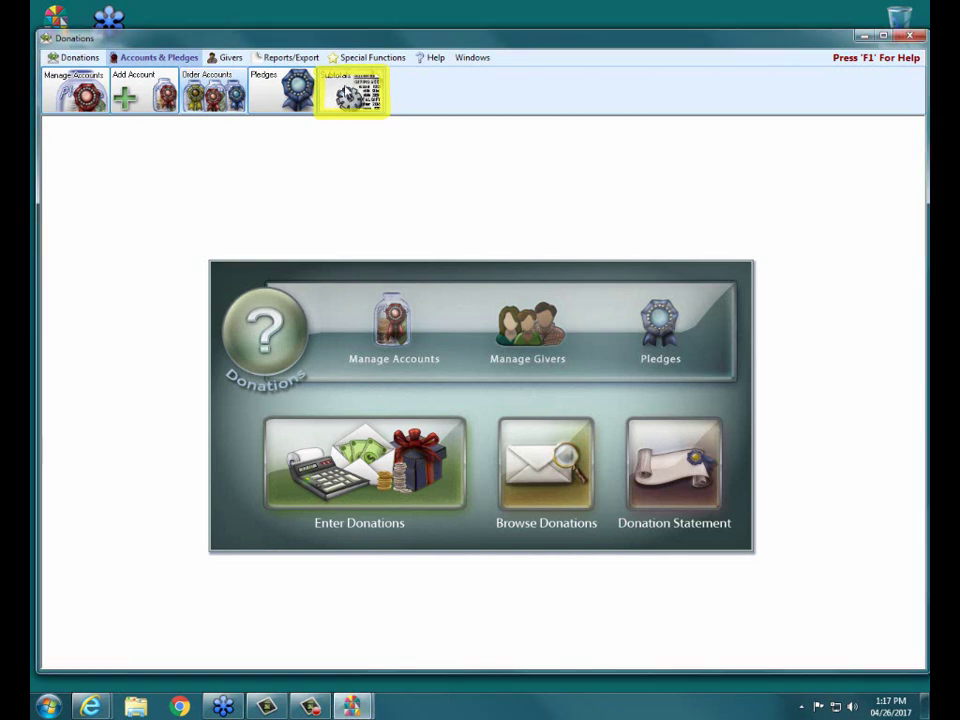
Add a subtotal named Total Rental Giving under Total Giving Accounts, displayed as a header with the text Rental Giving.
left_click(347, 95)
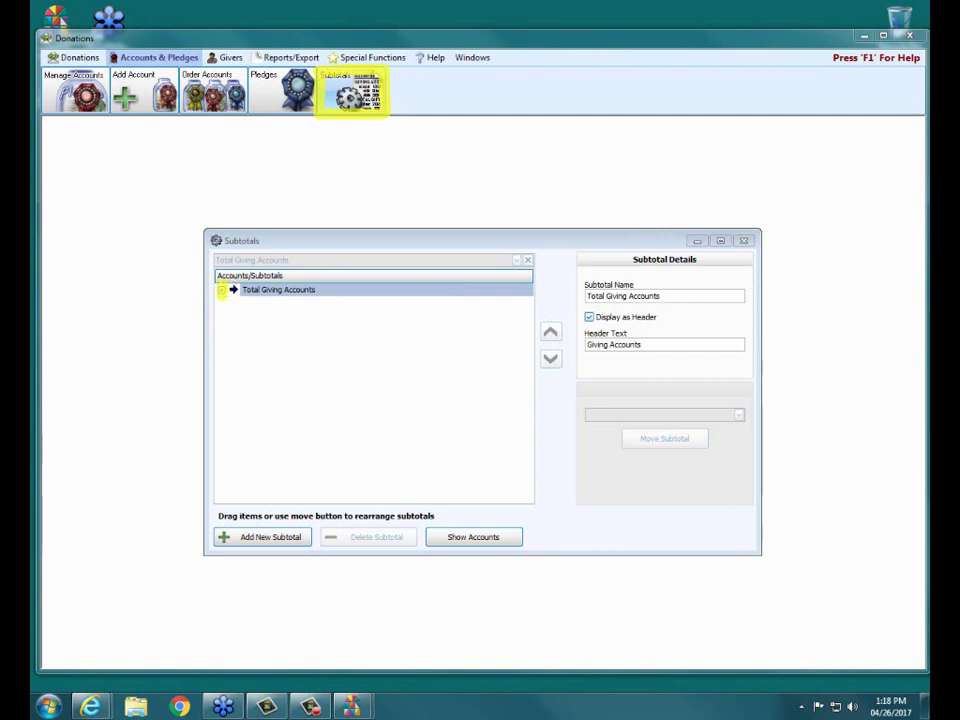
left_click(221, 290)
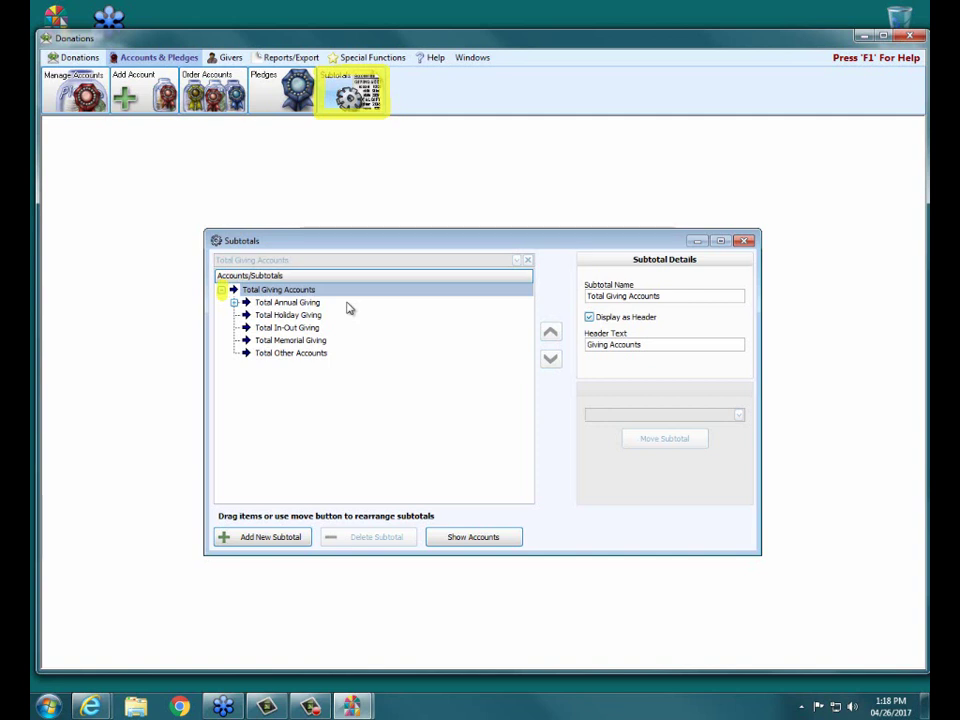
left_click(250, 540)
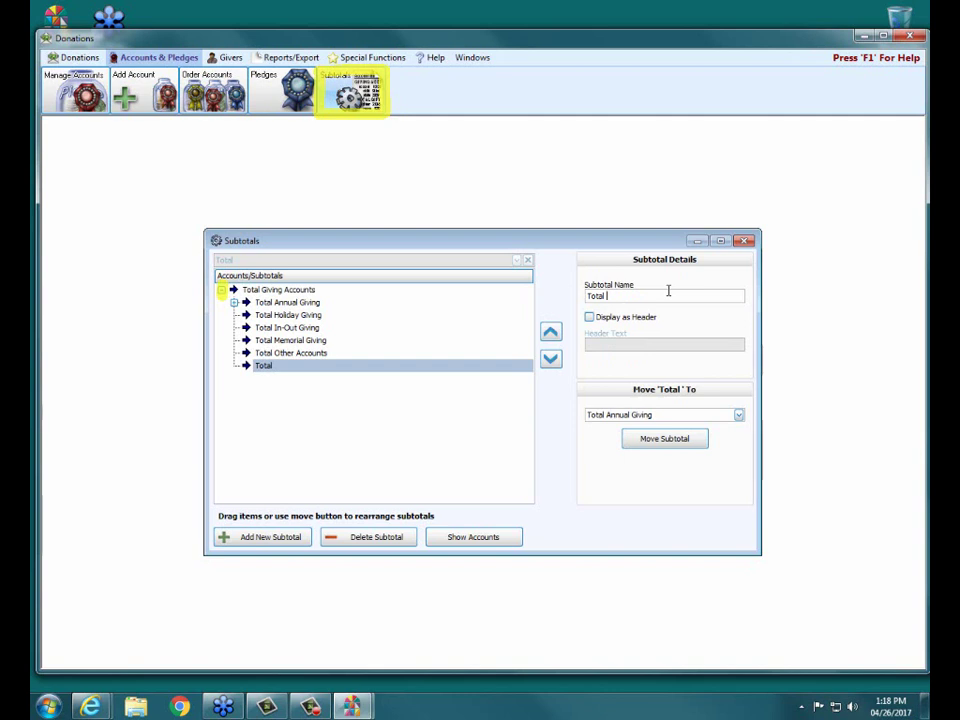
type("Giving")
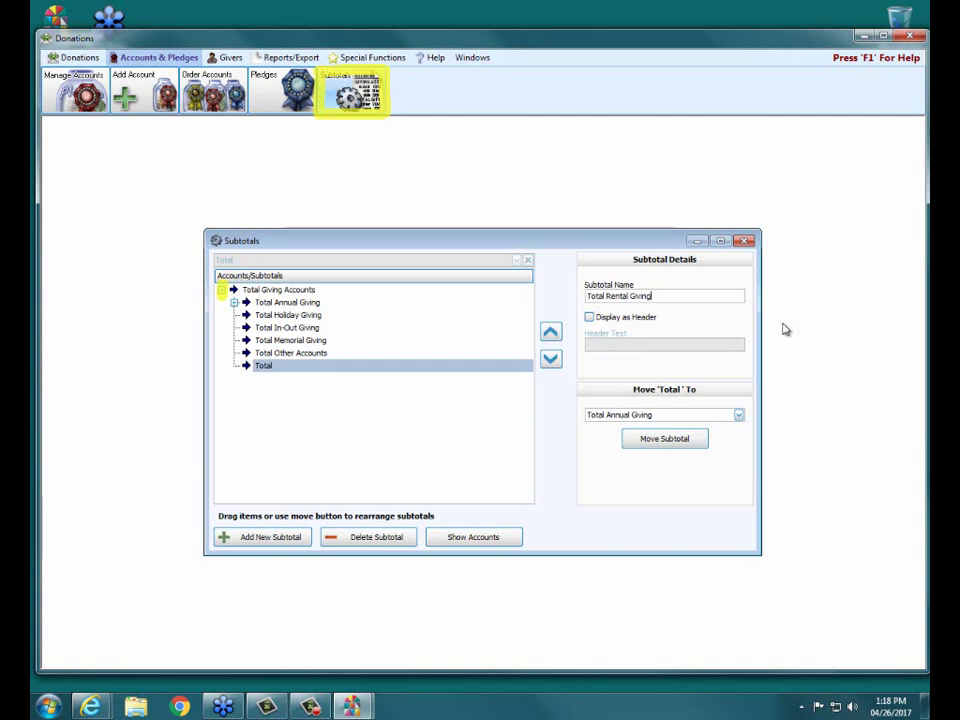
left_click(646, 318)
left_click(646, 342)
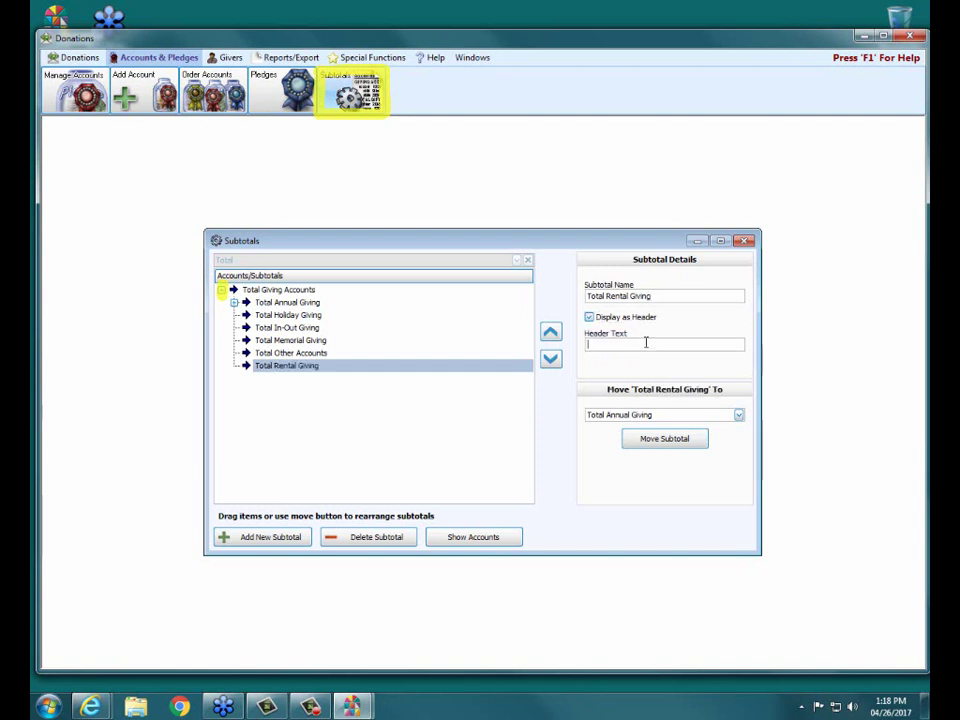
type("Rental Giving")
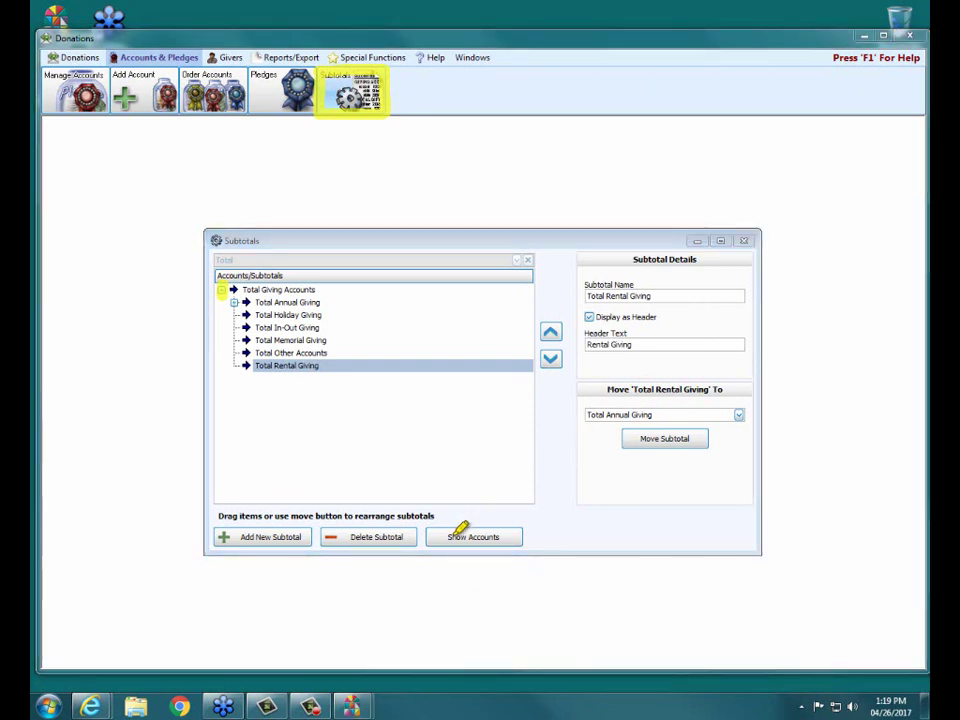
Show the accounts in the subtotals list, look through those under Total Annual Giving, and hide the accounts again.
left_click_drag(410, 535, 530, 526)
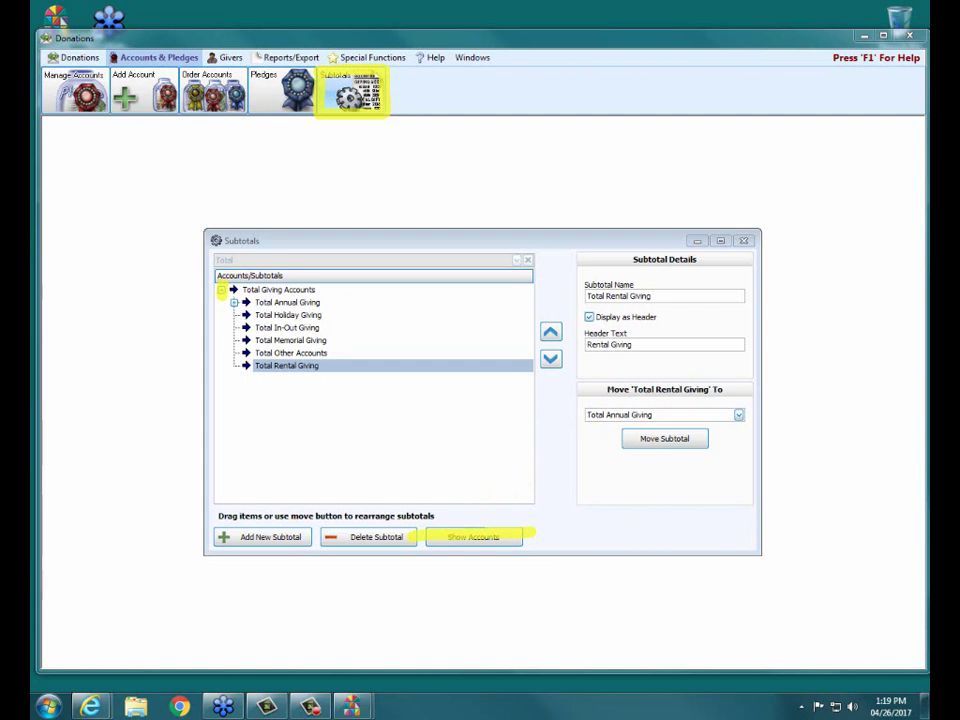
left_click(456, 539)
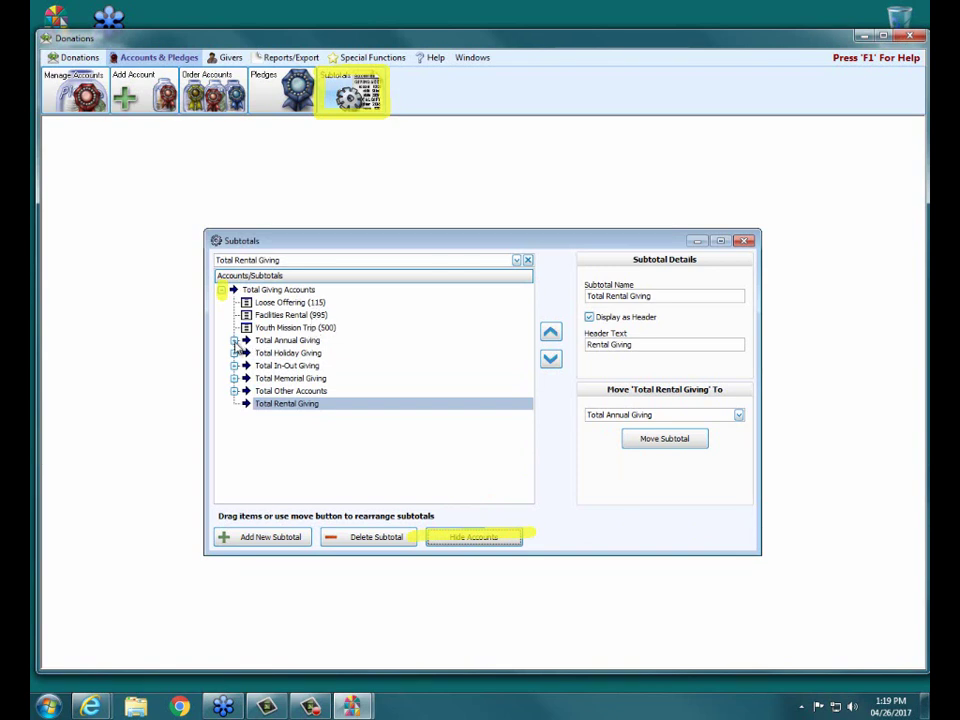
left_click(234, 341)
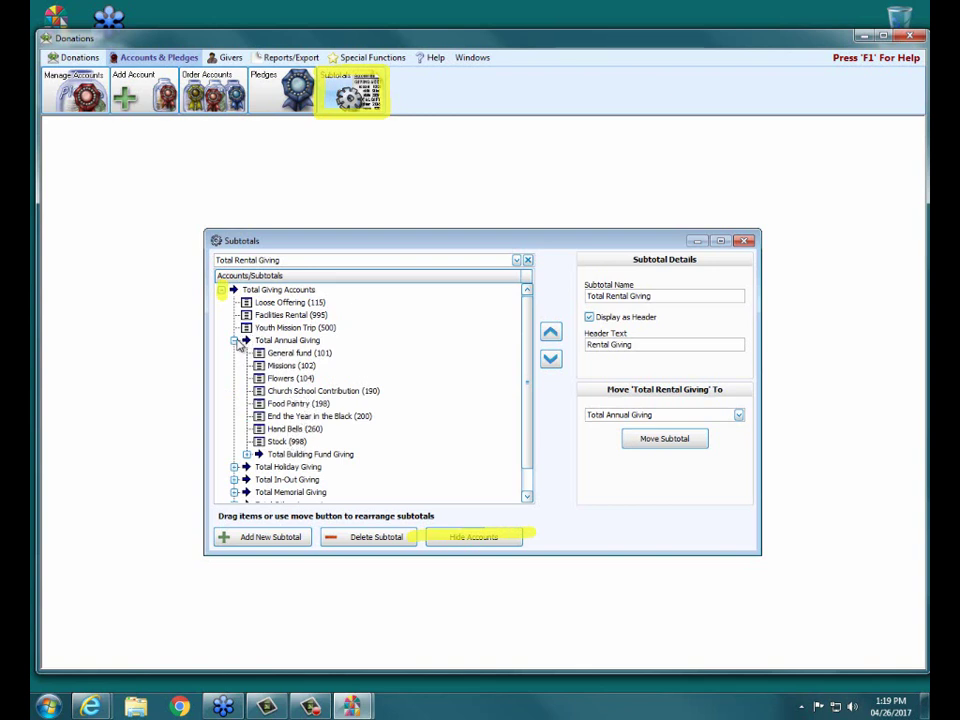
left_click(461, 538)
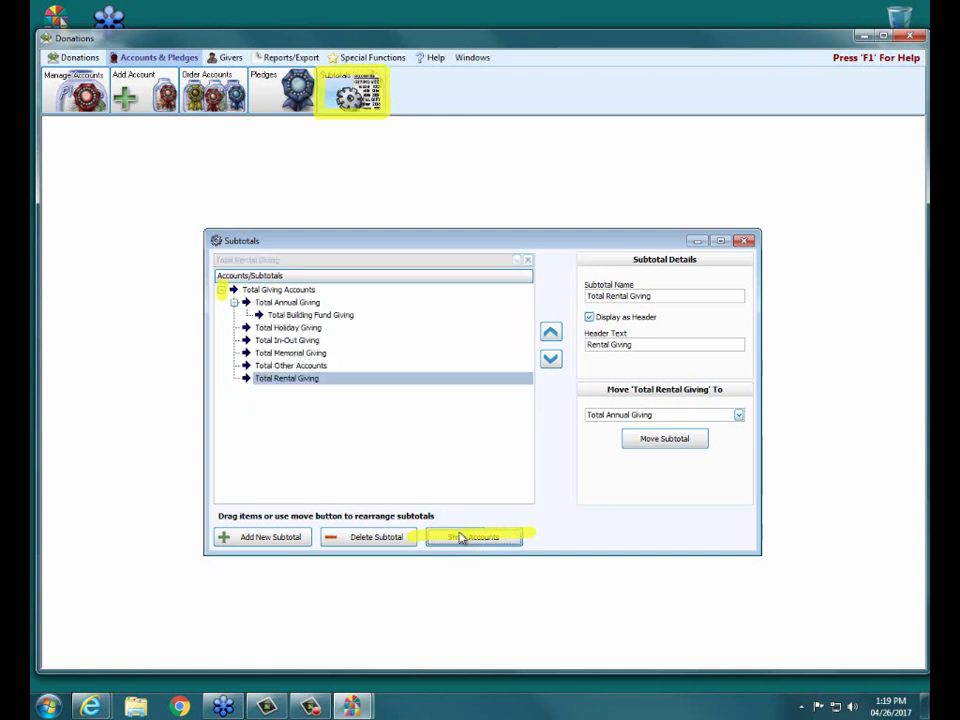
Review the details of Total Annual Giving and its nested Total Building Fund Giving, and collapse the Total Annual Giving branch.
left_click(234, 303)
left_click(234, 303)
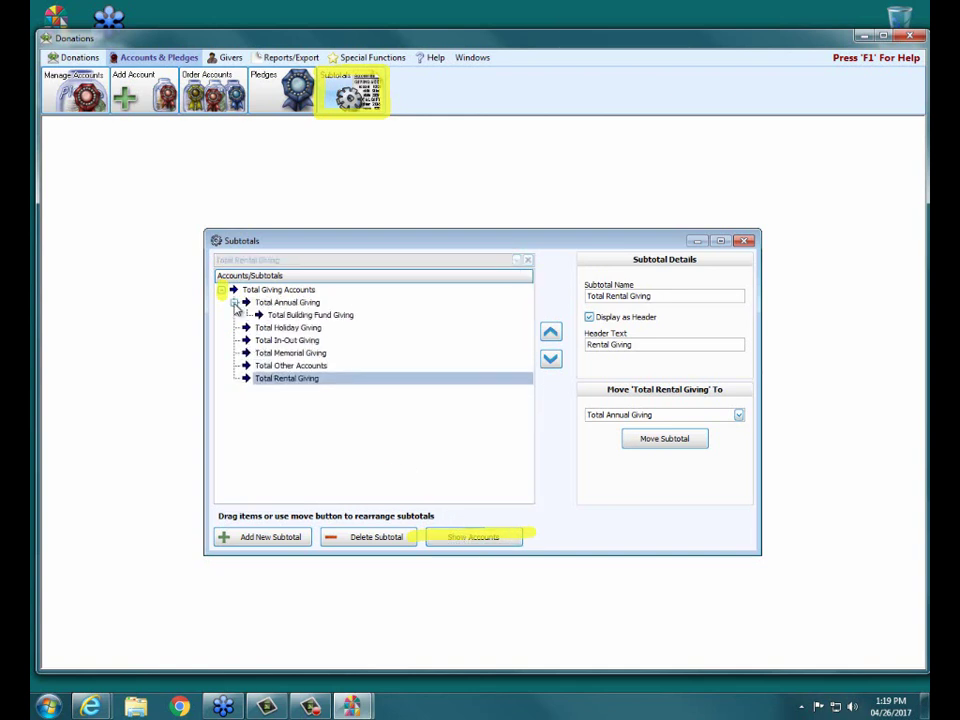
left_click(314, 304)
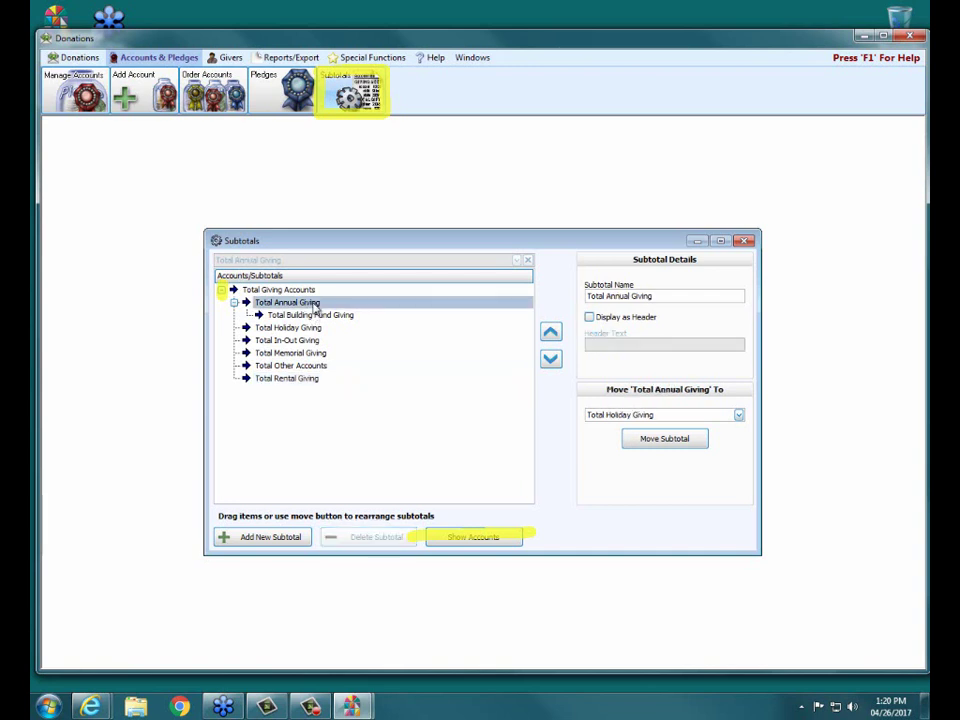
left_click(347, 315)
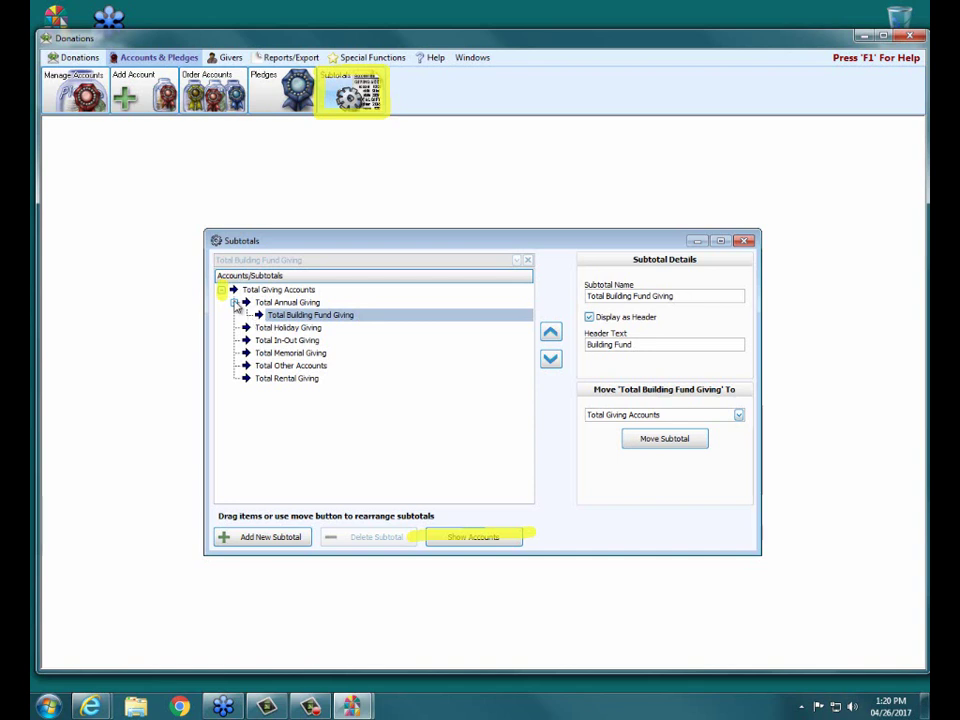
left_click(234, 303)
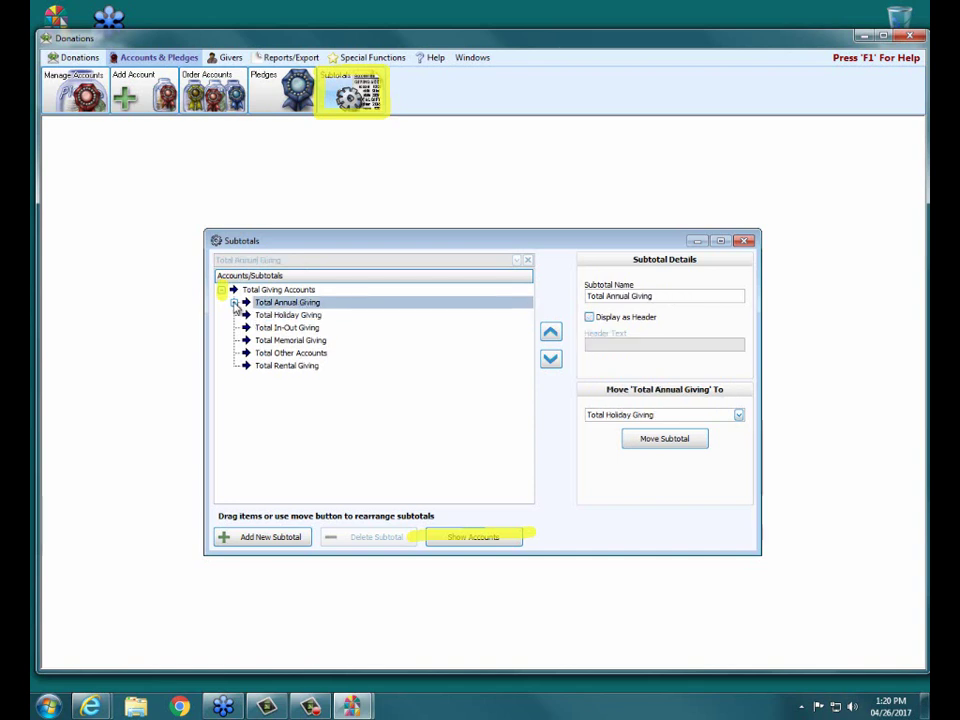
Show the accounts again and move Loose Offering (115) into the Total Annual Giving subtotal.
left_click(502, 541)
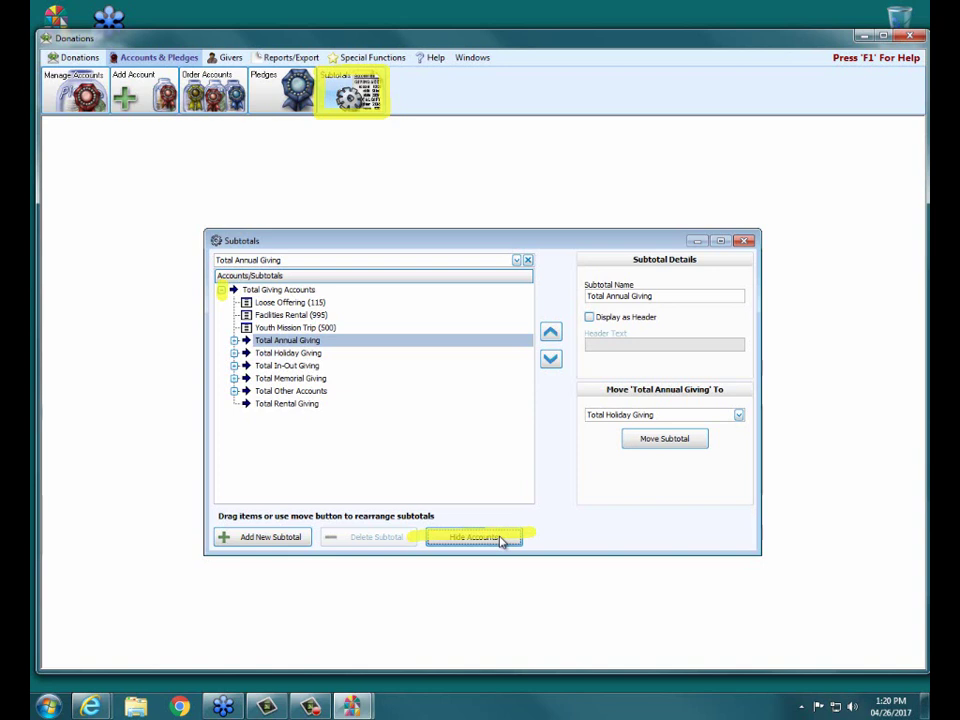
left_click(286, 304)
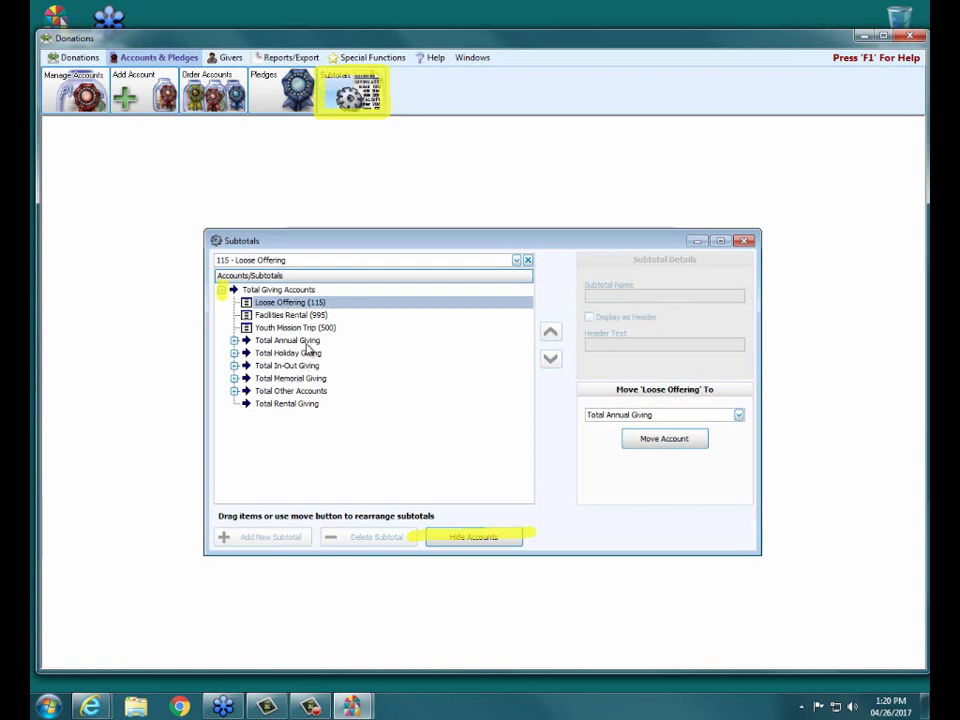
left_click(309, 344)
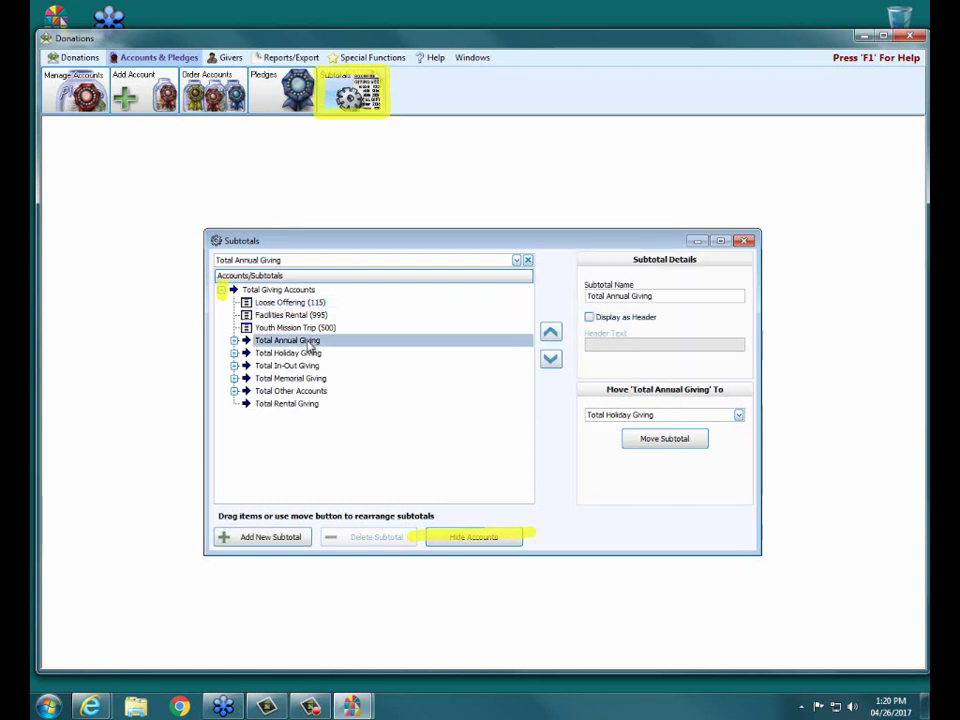
left_click(300, 308)
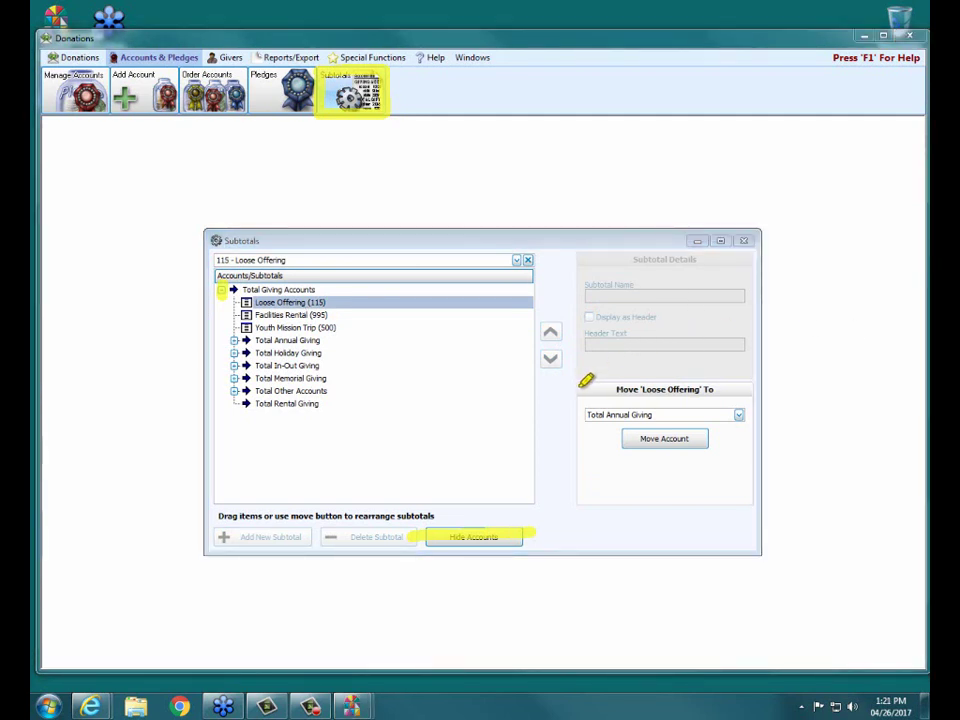
left_click_drag(577, 388, 741, 388)
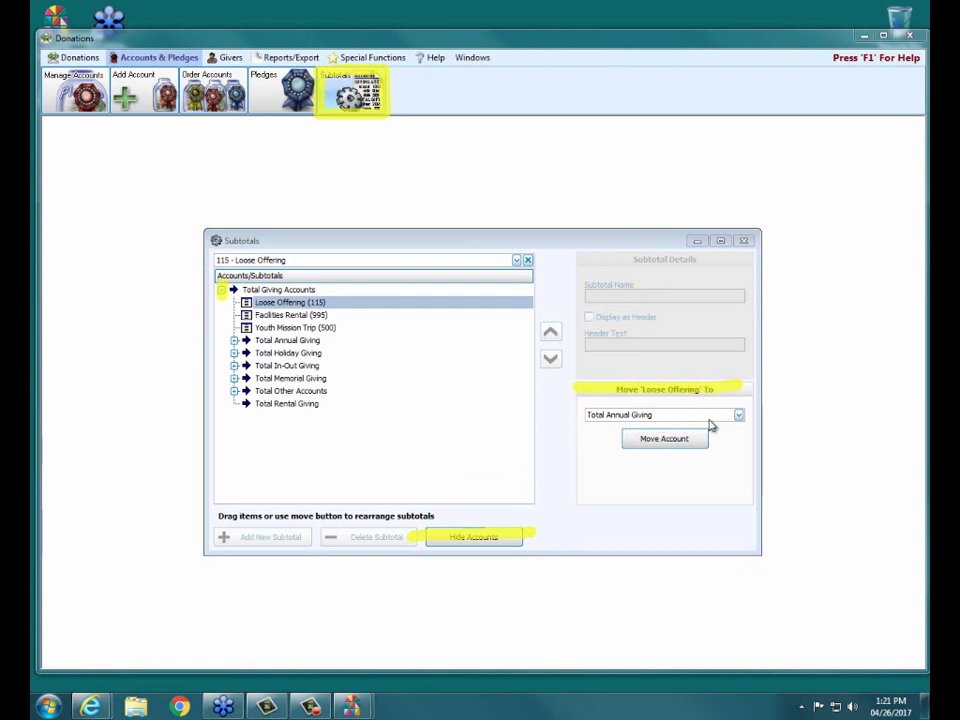
left_click(674, 442)
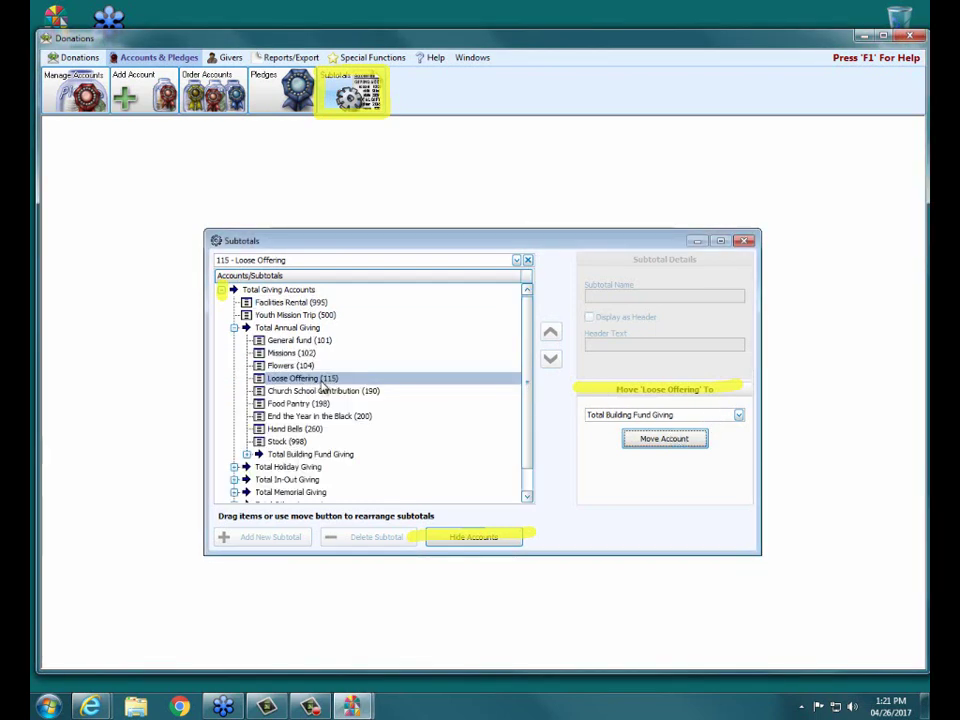
Move the Facilities Rental (995) account into the Total Rental Giving subtotal and close the subtotals window.
left_click(316, 331)
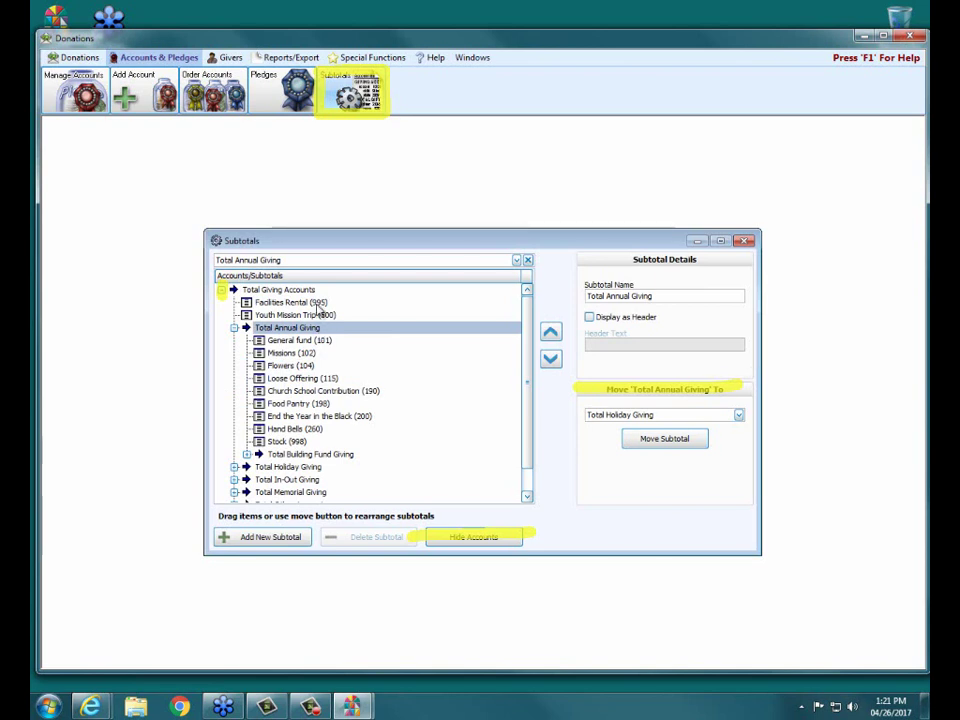
left_click(317, 304)
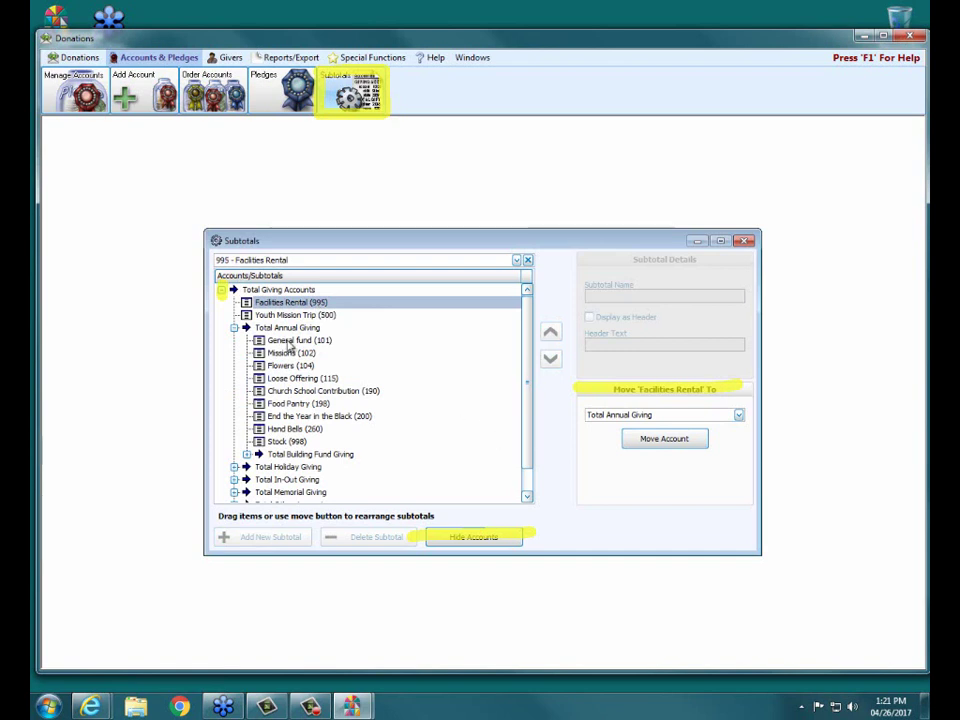
left_click(233, 327)
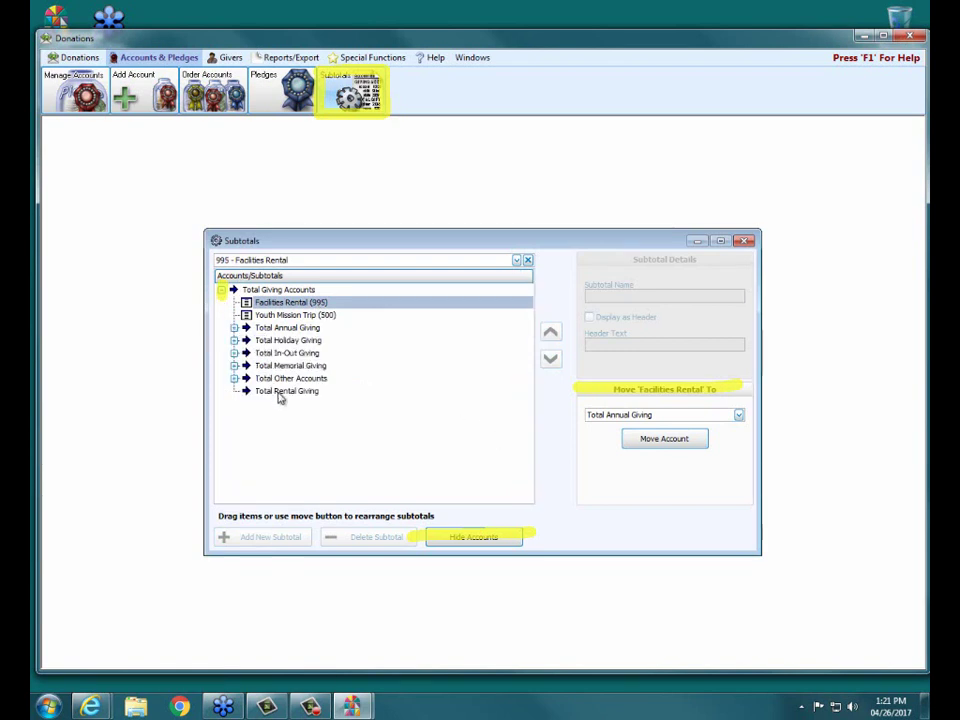
left_click(280, 392)
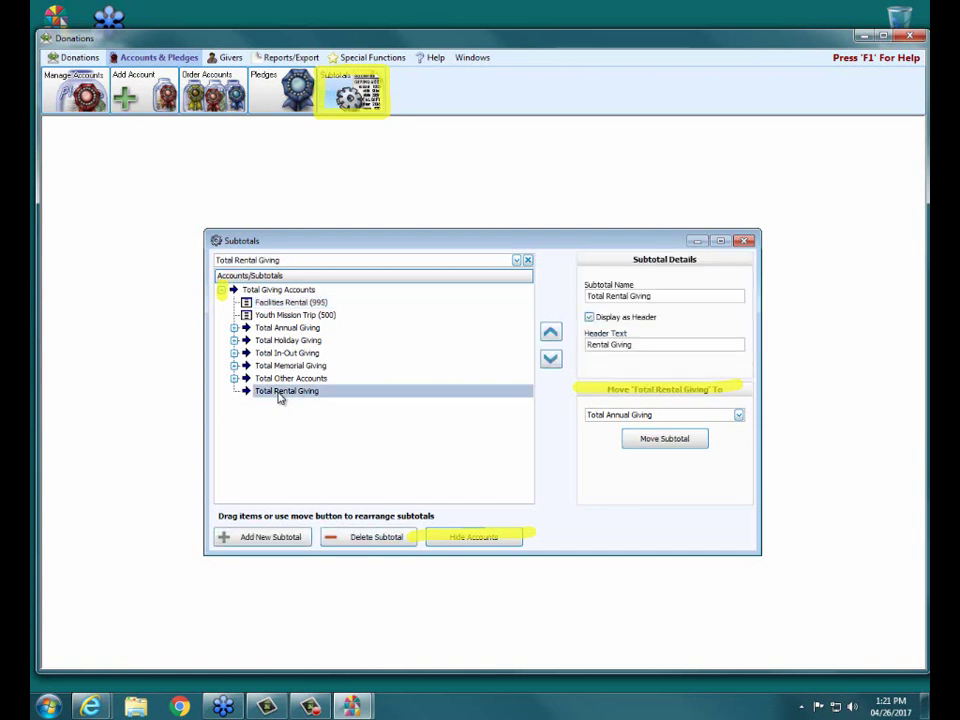
left_click(295, 302)
left_click_drag(295, 302, 307, 393)
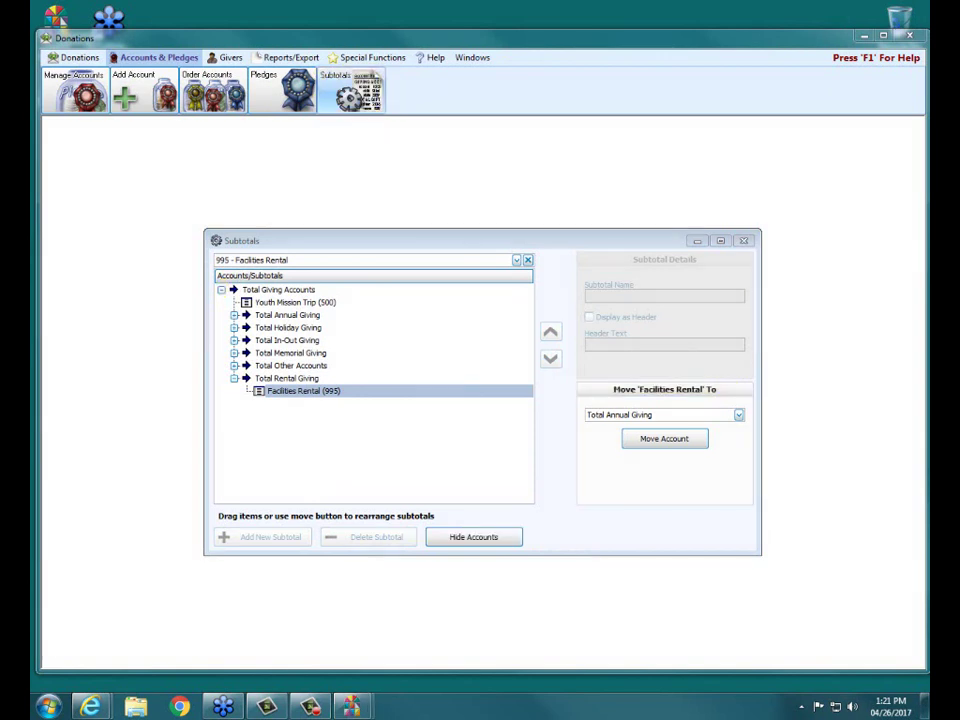
left_click(743, 240)
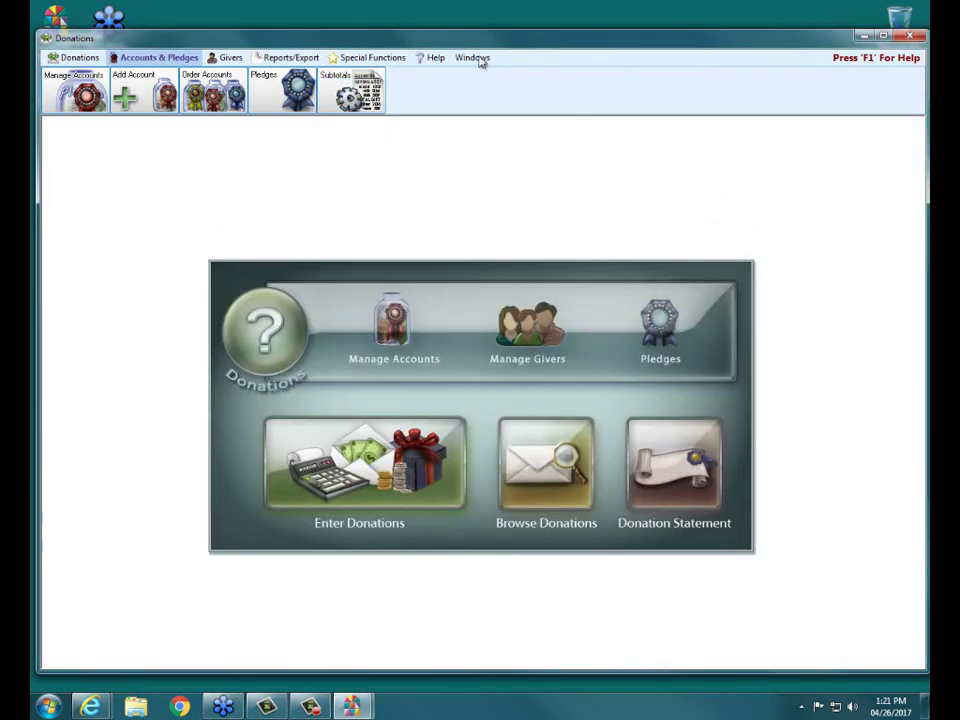
Generate a print preview of the account balances list for January 2017 to January 2017.
left_click(299, 57)
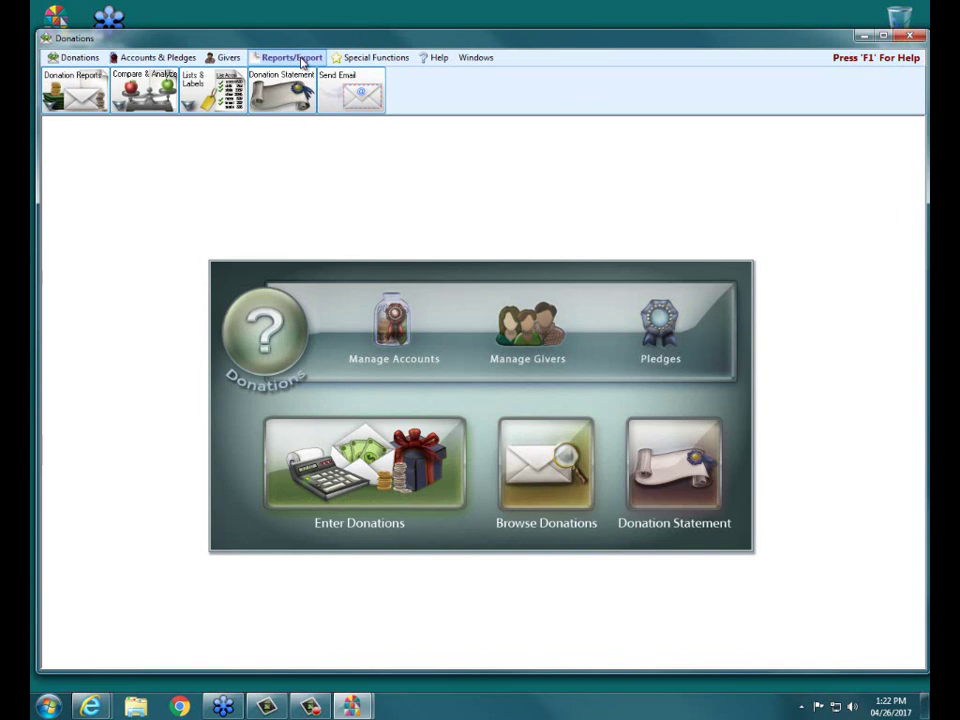
left_click(212, 92)
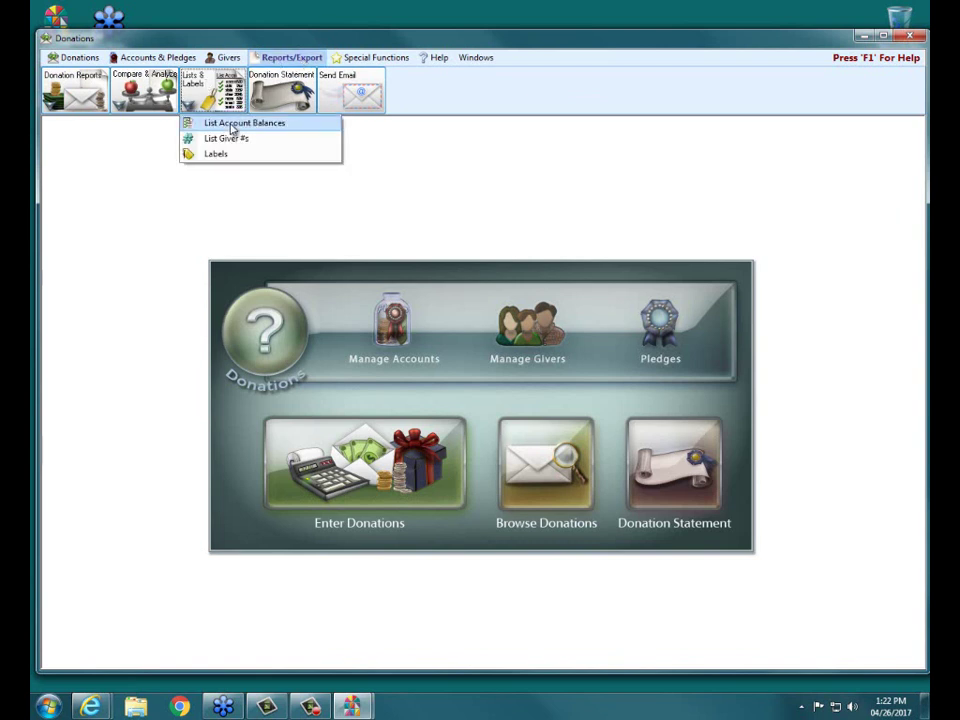
left_click(231, 124)
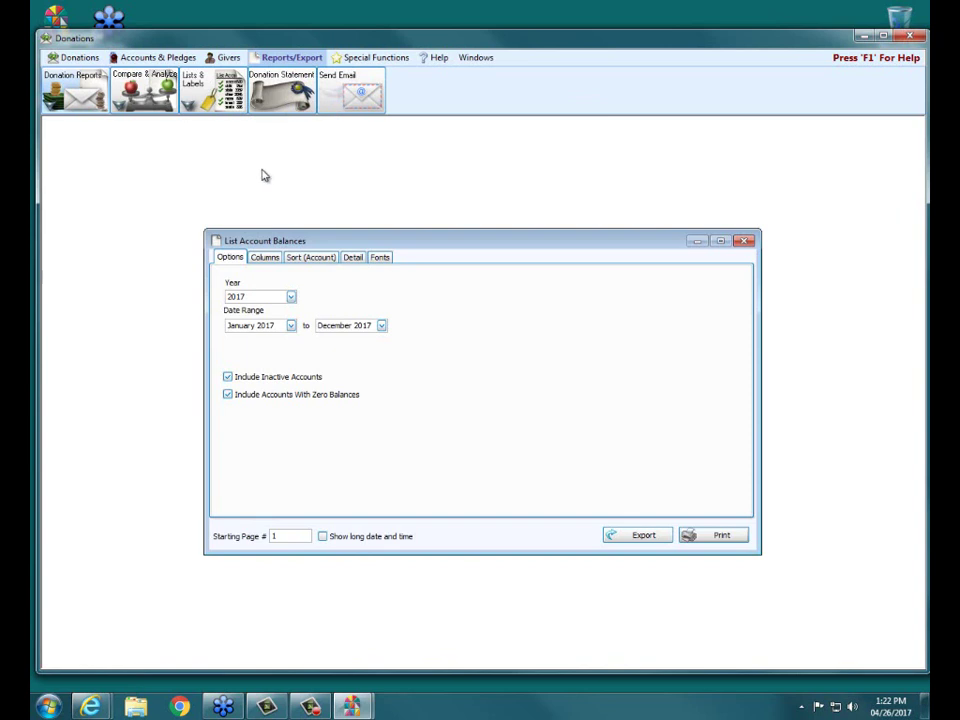
left_click(354, 327)
left_click(356, 341)
left_click(729, 537)
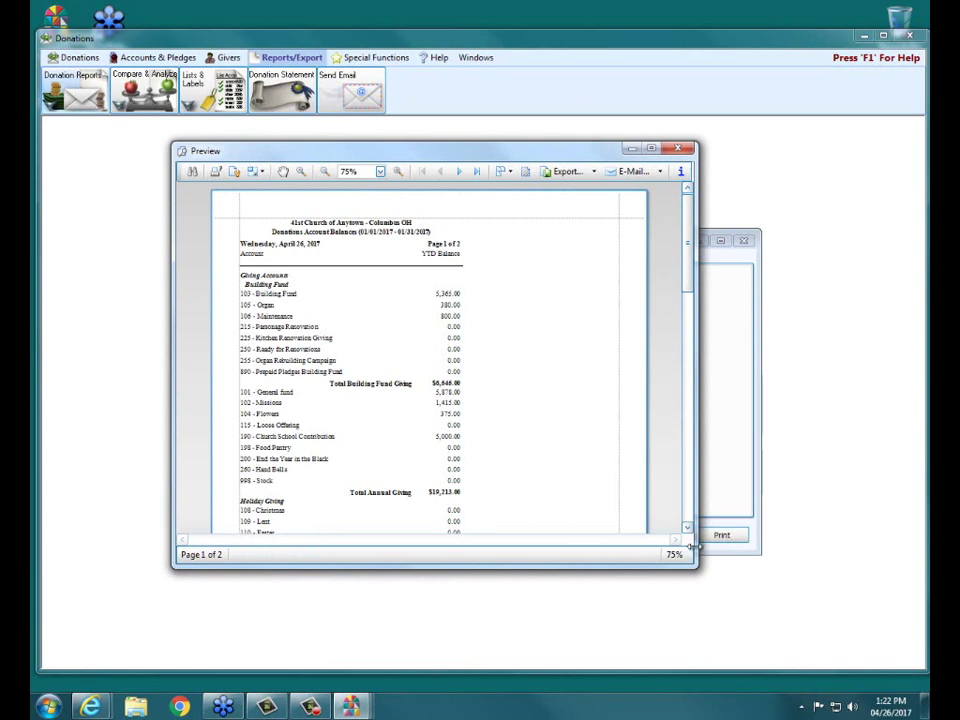
Enlarge the preview, examine how accounts are grouped under headers and subtotals in the report, and close the preview and report windows.
left_click_drag(698, 569, 835, 663)
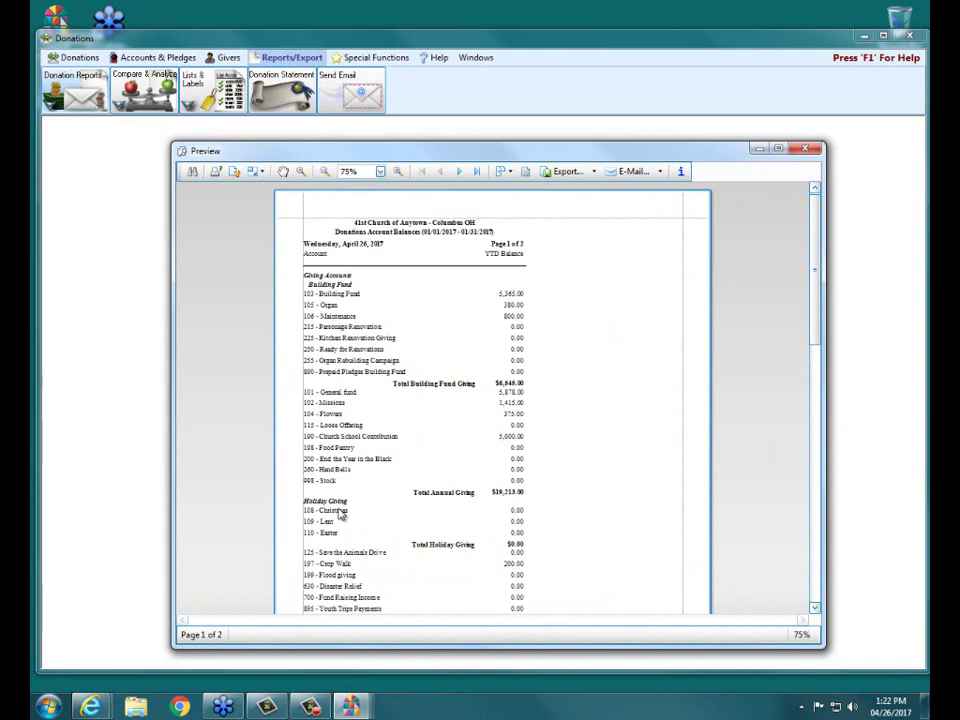
left_click_drag(817, 333, 818, 353)
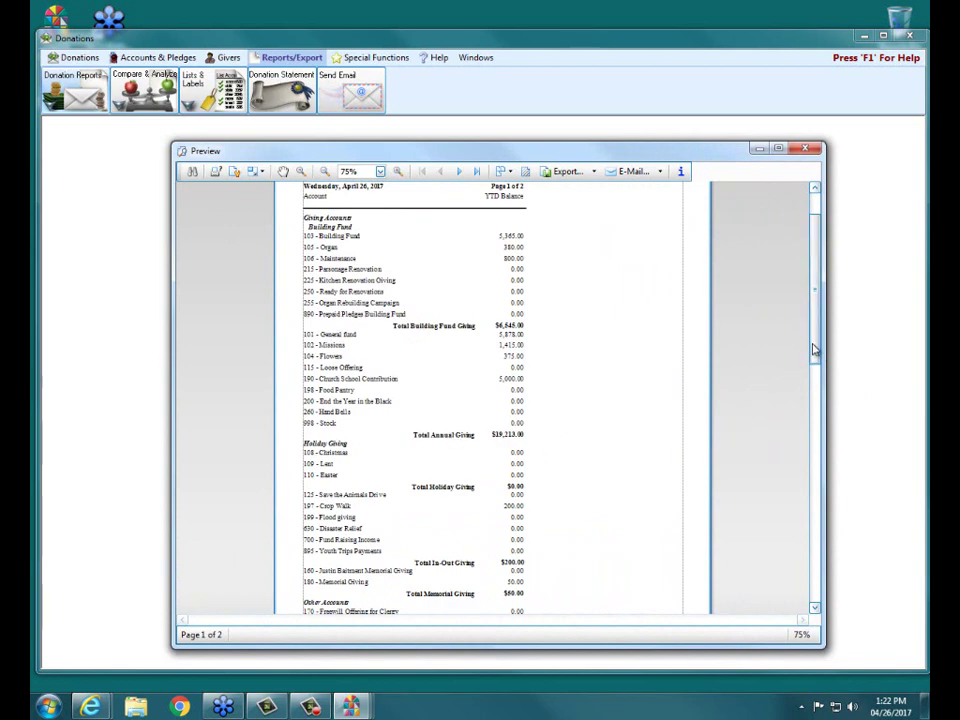
left_click_drag(815, 343, 833, 385)
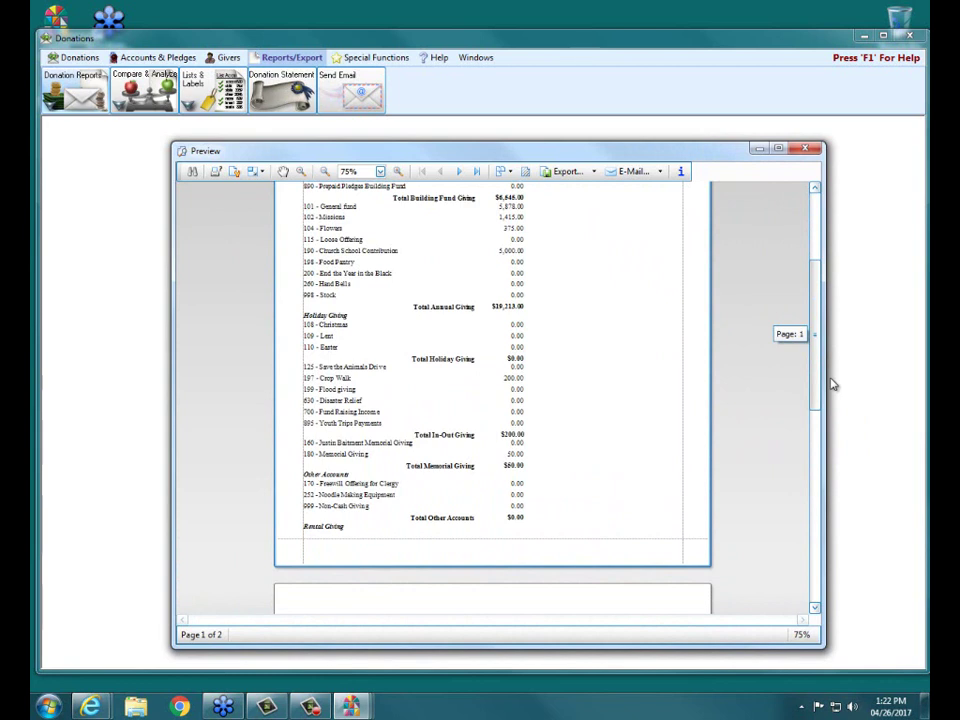
left_click_drag(833, 385, 843, 199)
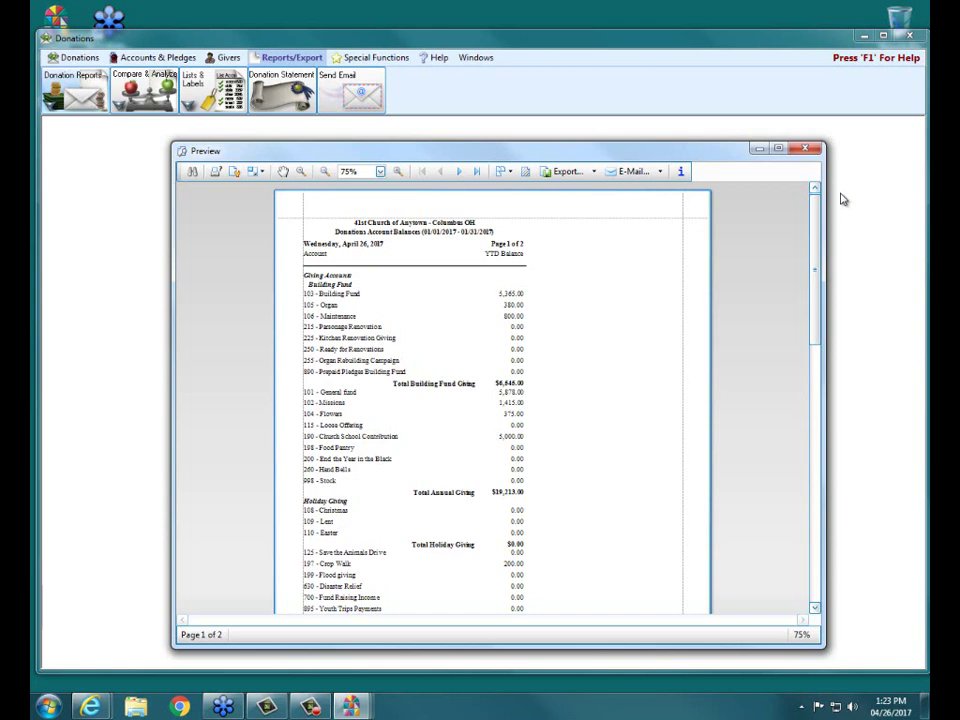
left_click(804, 149)
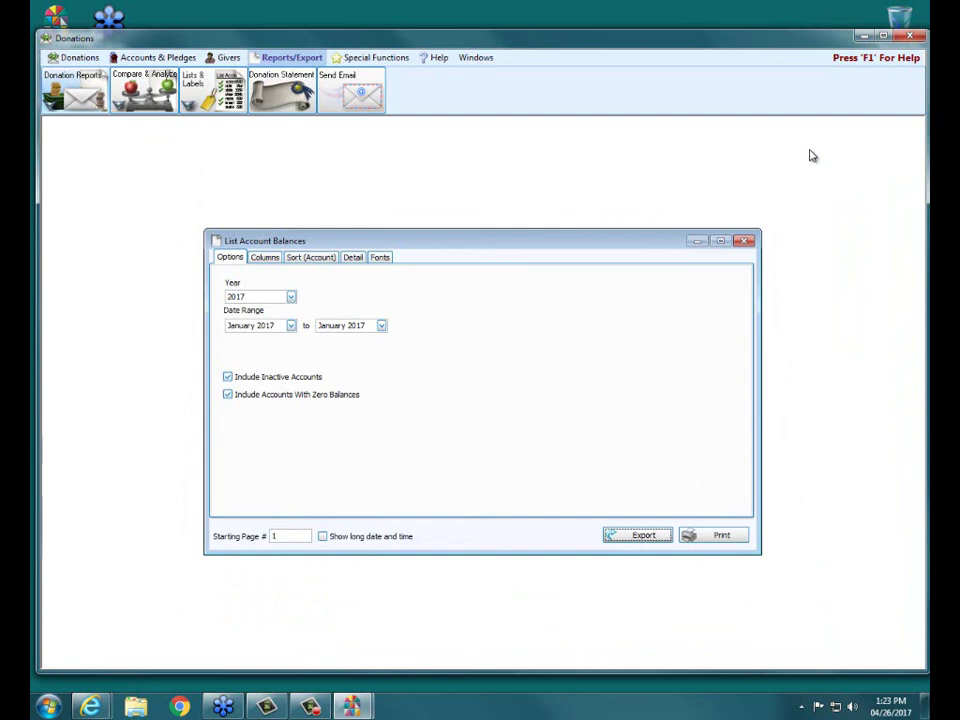
left_click(745, 243)
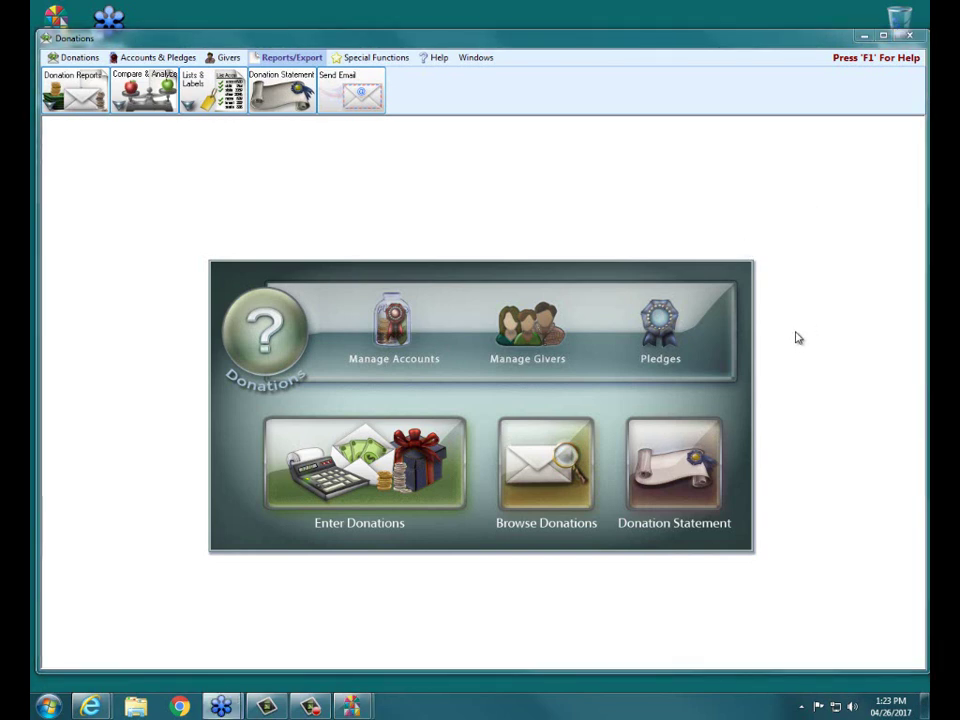
left_click(518, 381)
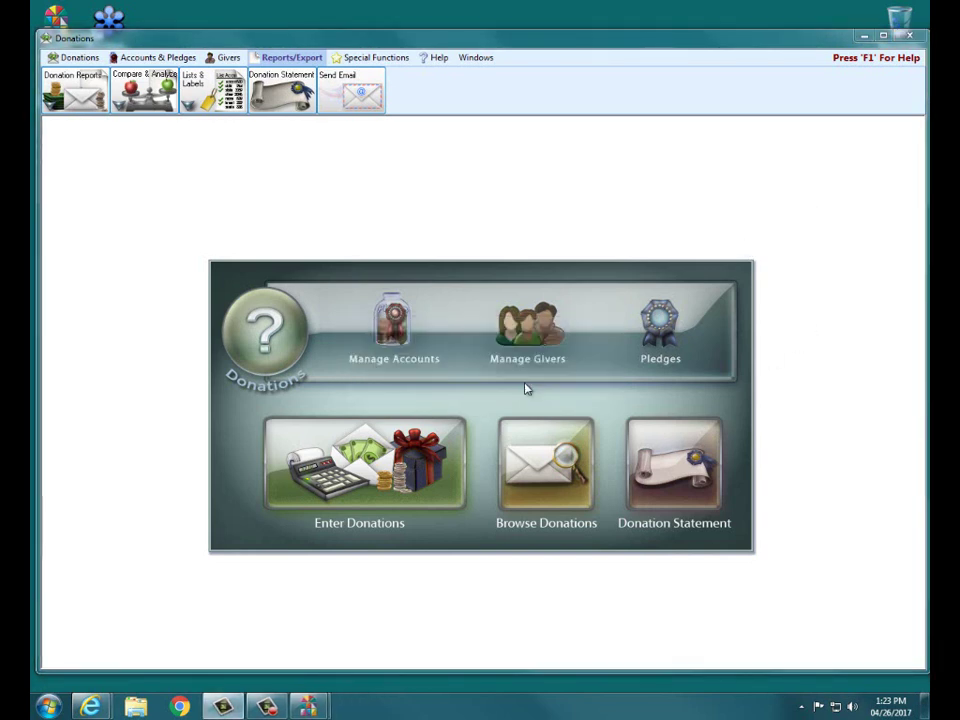